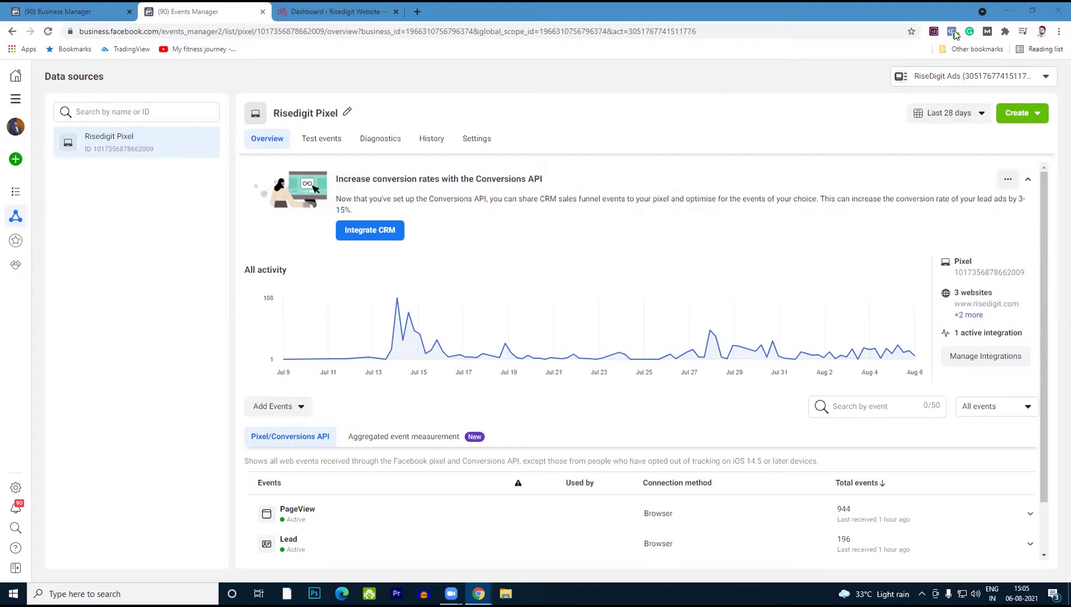
Step: Open the Facebook Pixel Helper read-out, then go through the browser's extensions page to the Chrome Web Store
click(953, 31)
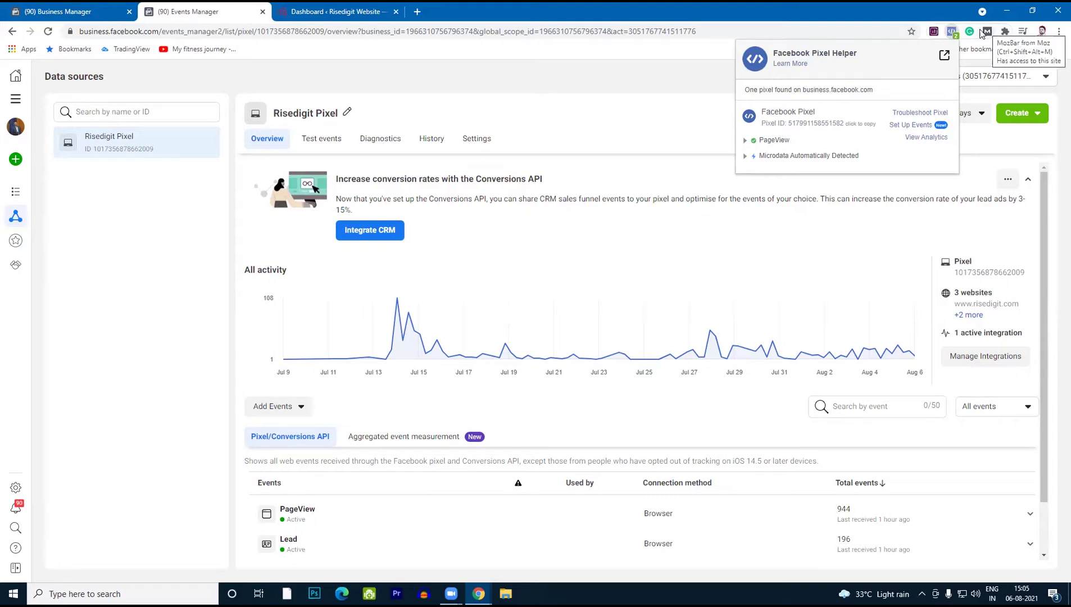
click(1058, 32)
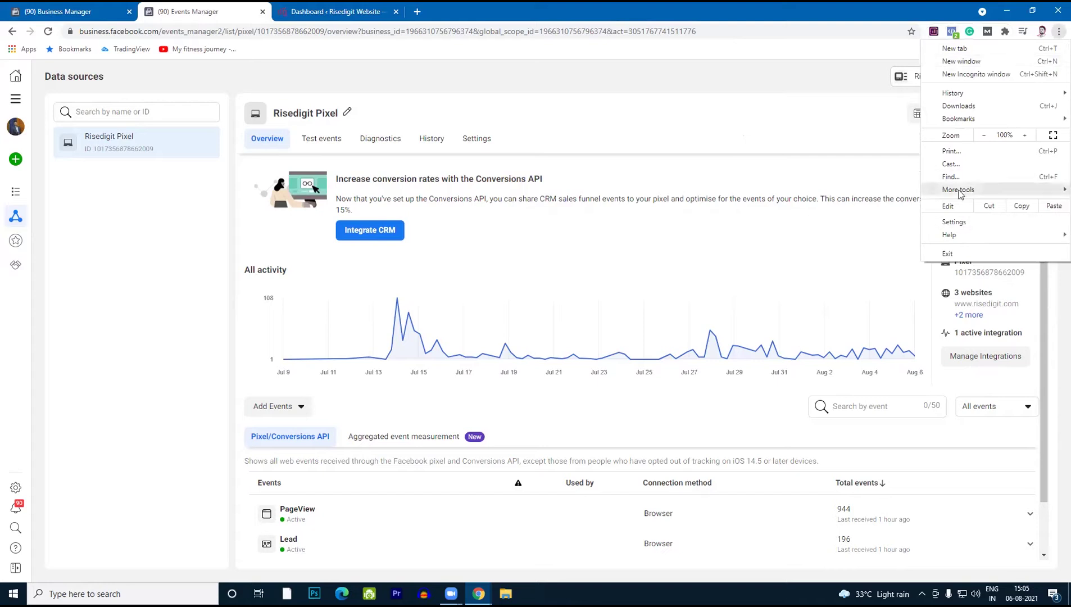
mouse_move(960, 193)
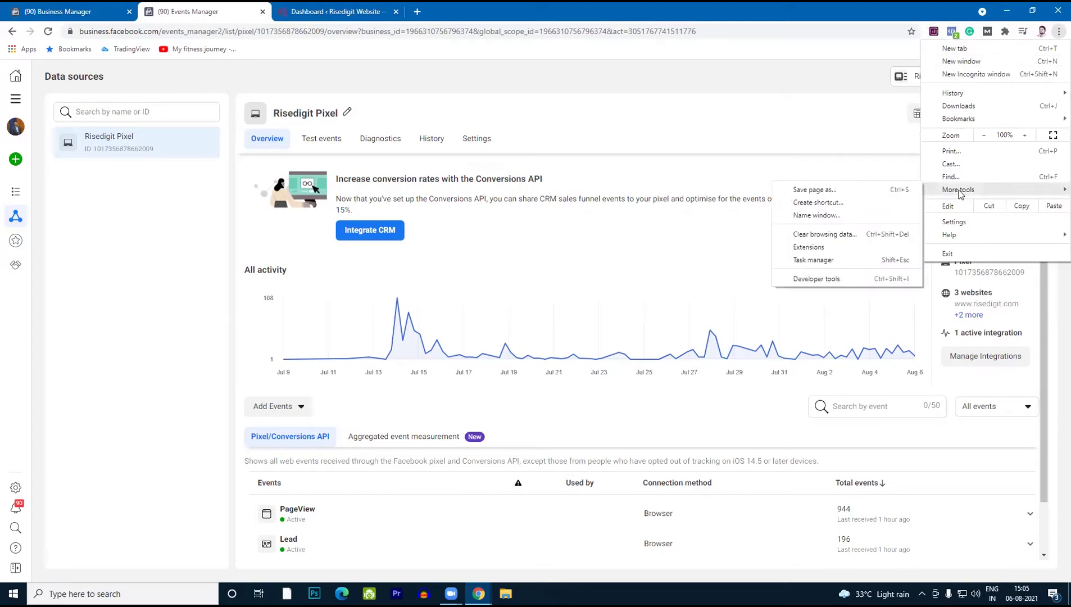
click(807, 249)
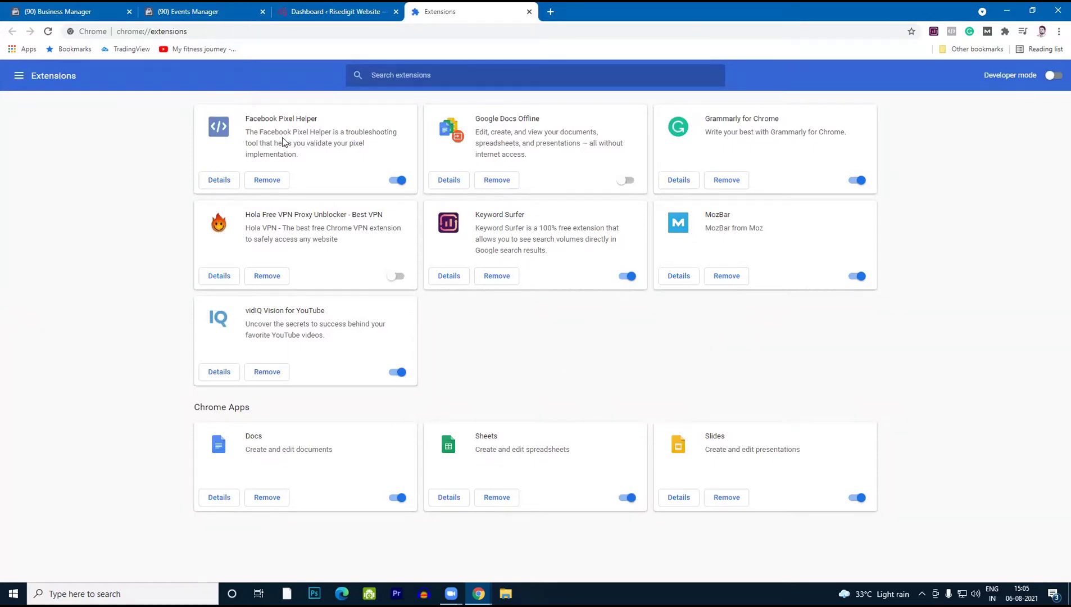
click(18, 76)
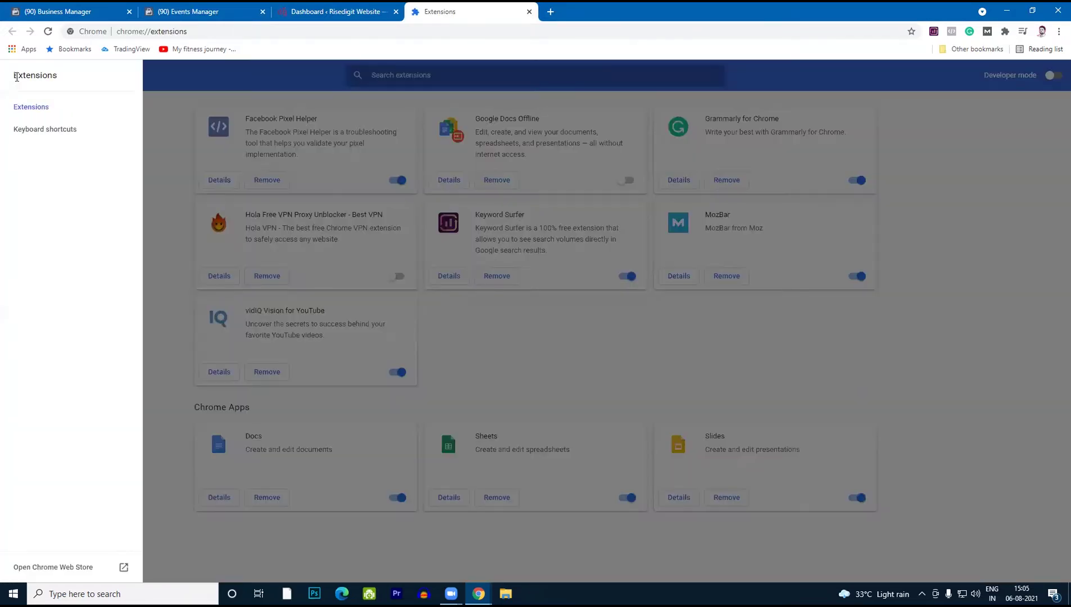
click(48, 568)
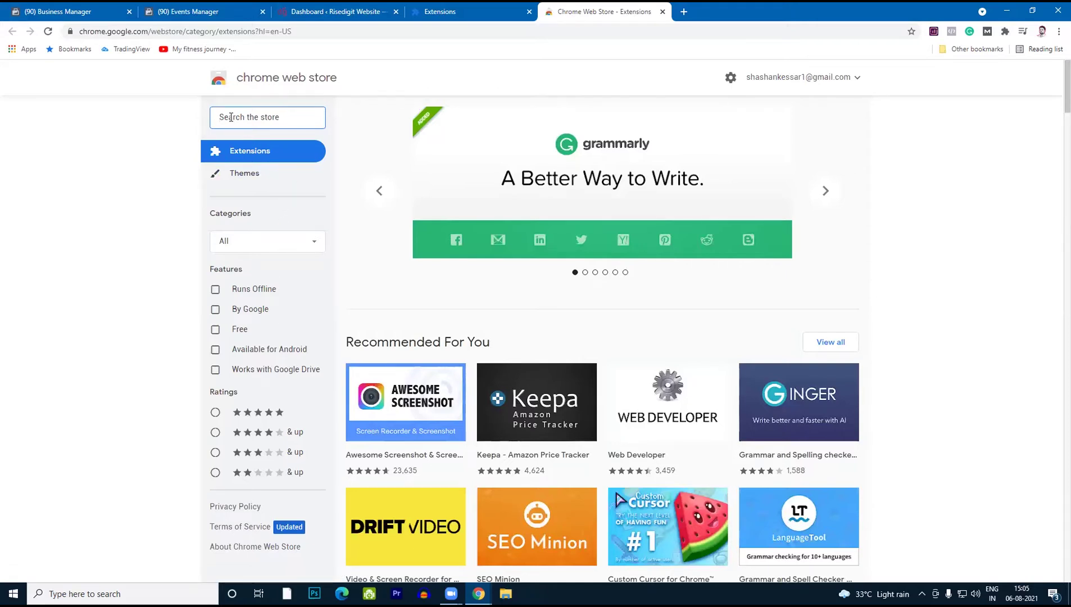
Step: Search the Chrome Web Store for "pixel helper" and open the Facebook Pixel Helper extension's page
text(pixel helper)
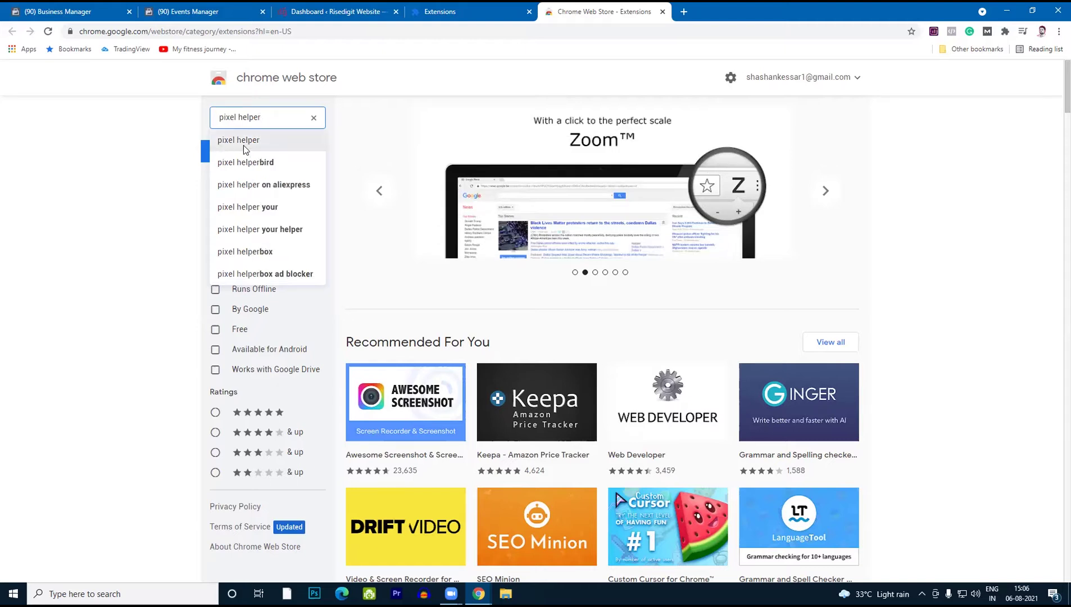
click(230, 141)
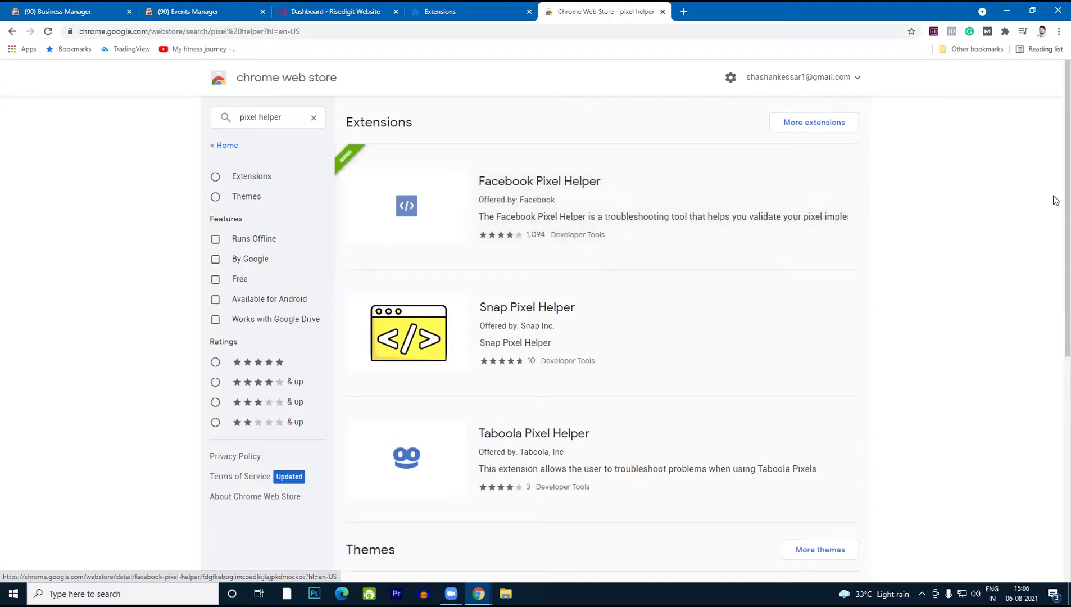
scroll(1055, 324, down, 3)
scroll(1055, 325, down, 4)
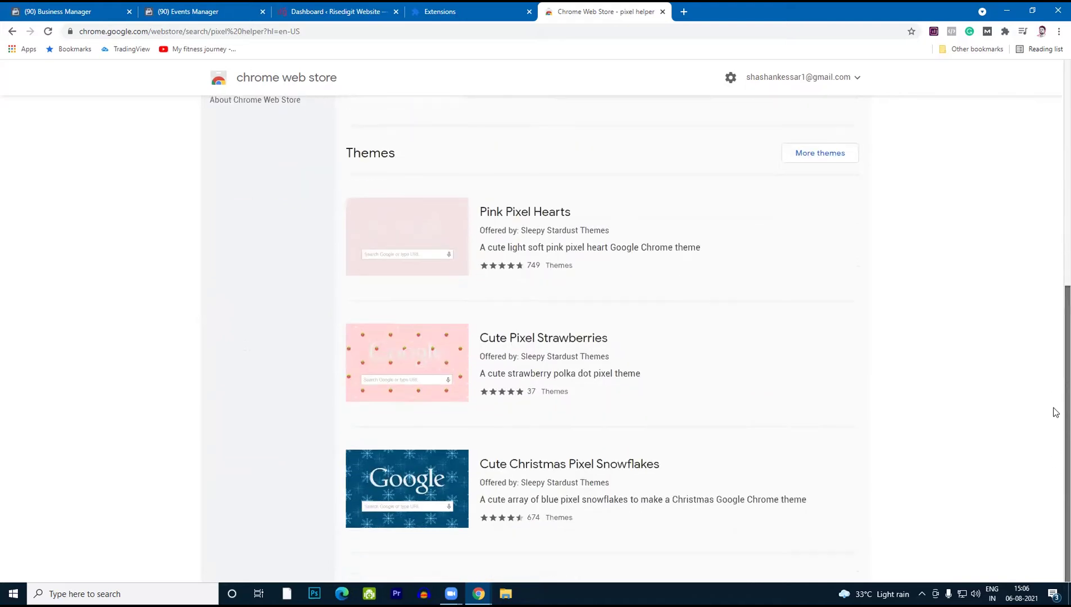
scroll(1054, 409, up, 4)
scroll(1054, 236, up, 3)
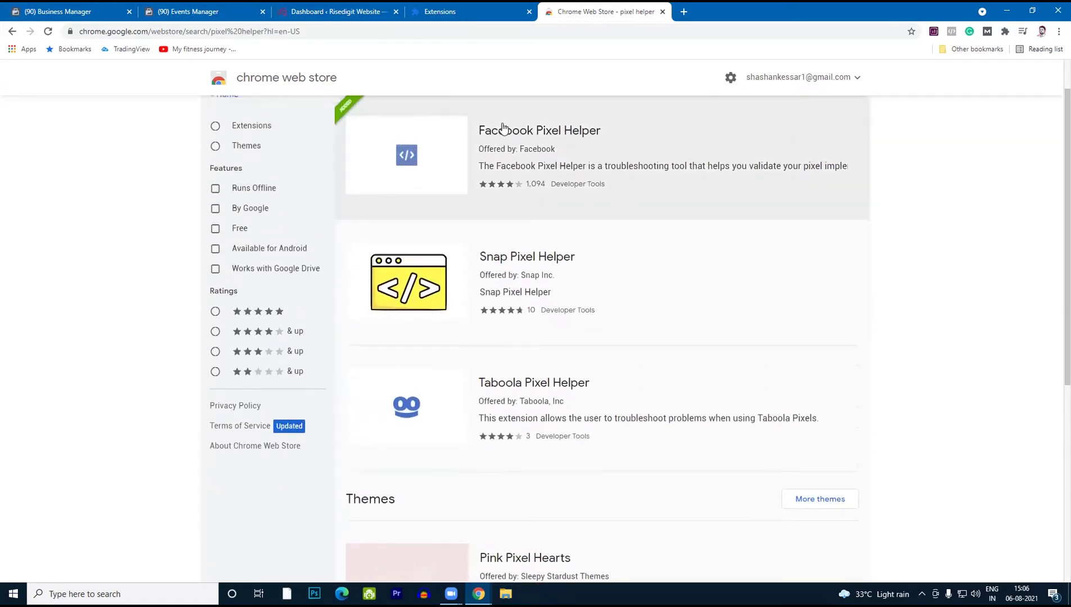
click(503, 140)
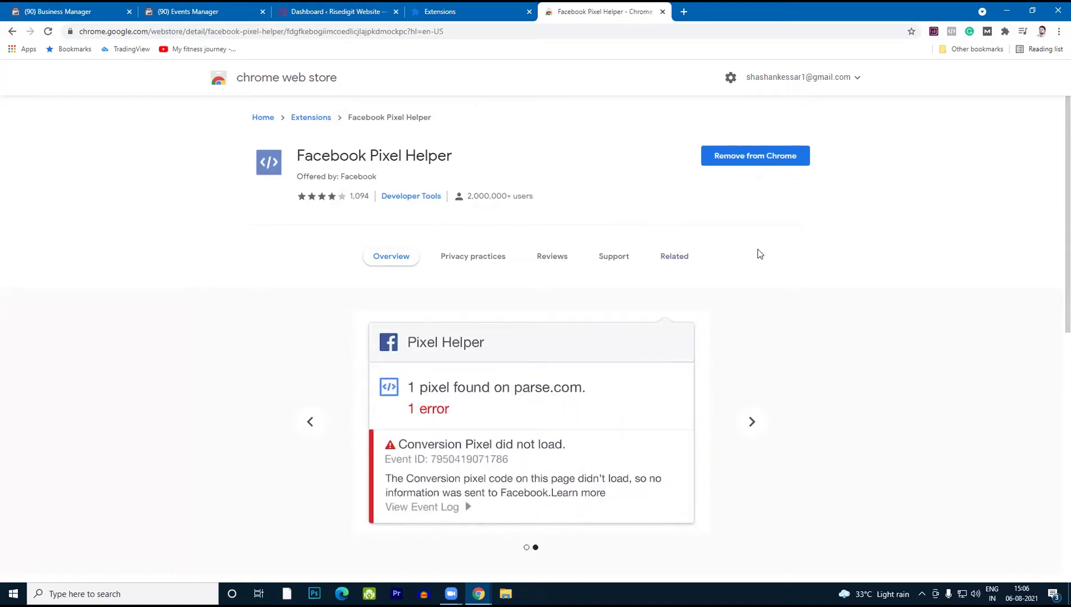
Step: Close the web store and extensions pages and return to the Risedigit Pixel overview in Events Manager
click(662, 11)
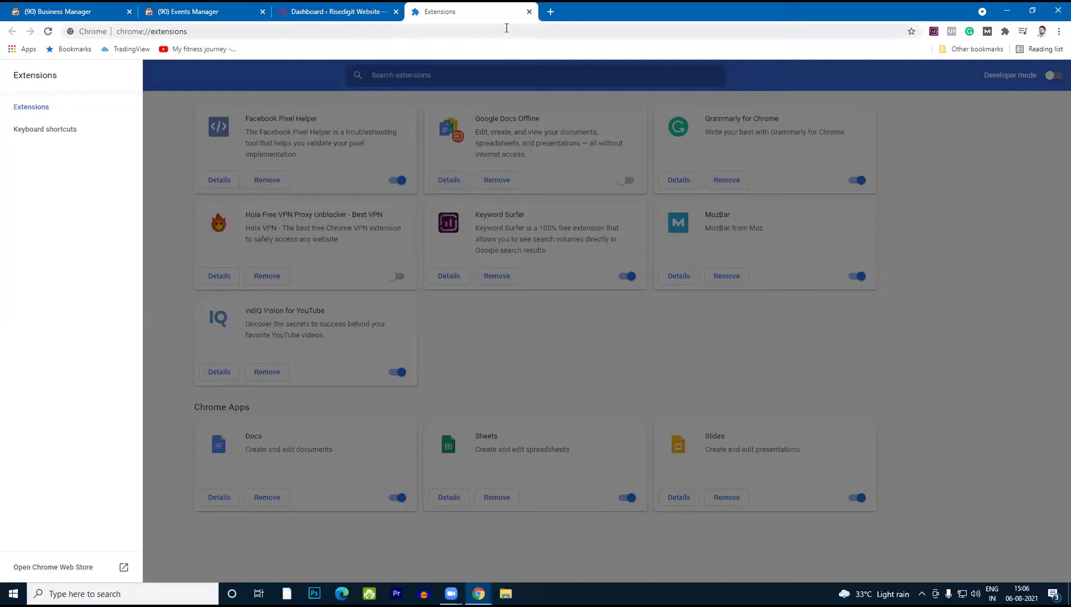
click(529, 11)
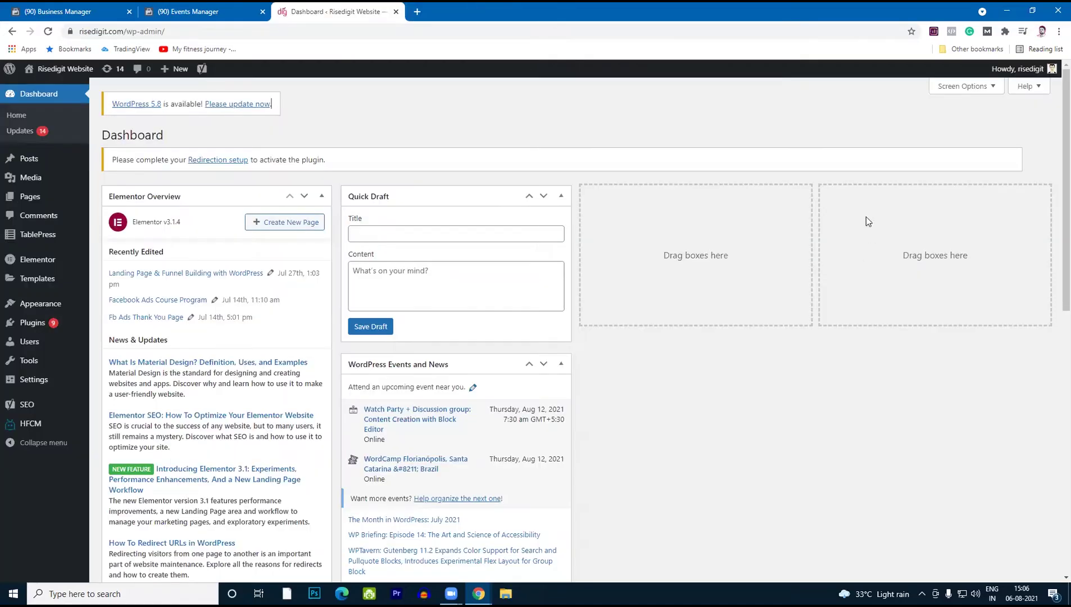
click(187, 11)
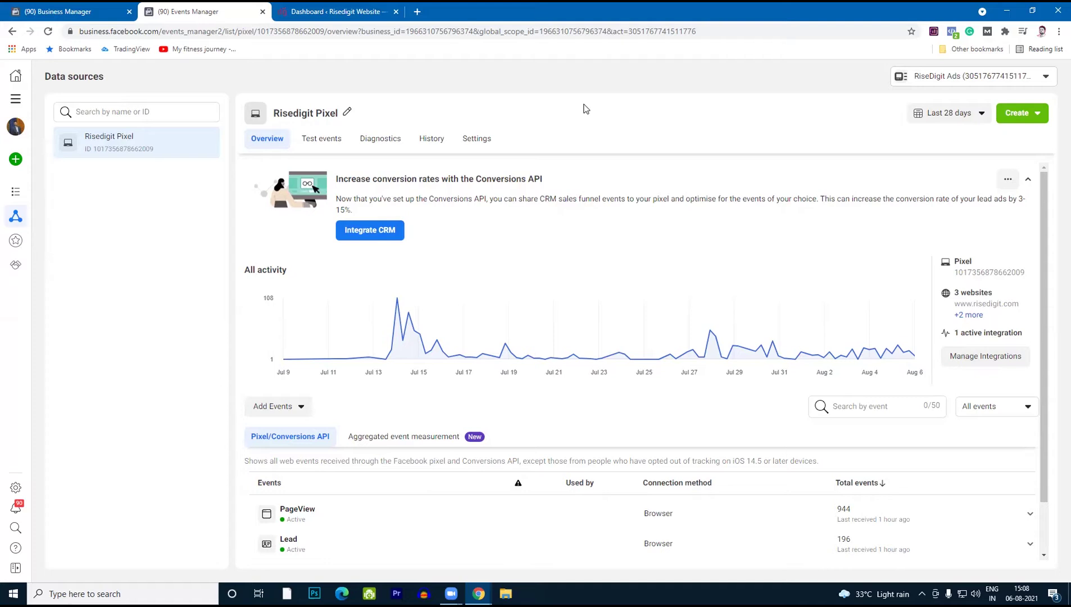
Step: Inspect the PageView and Microdata Automatically Detected details in Facebook Pixel Helper for the Events Manager page
click(952, 35)
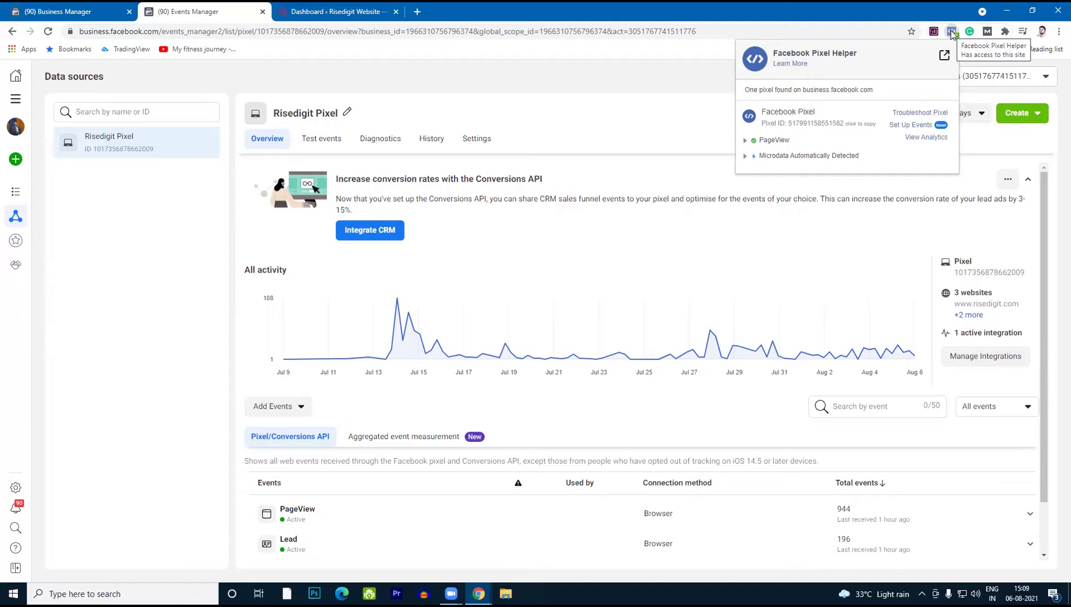
click(744, 142)
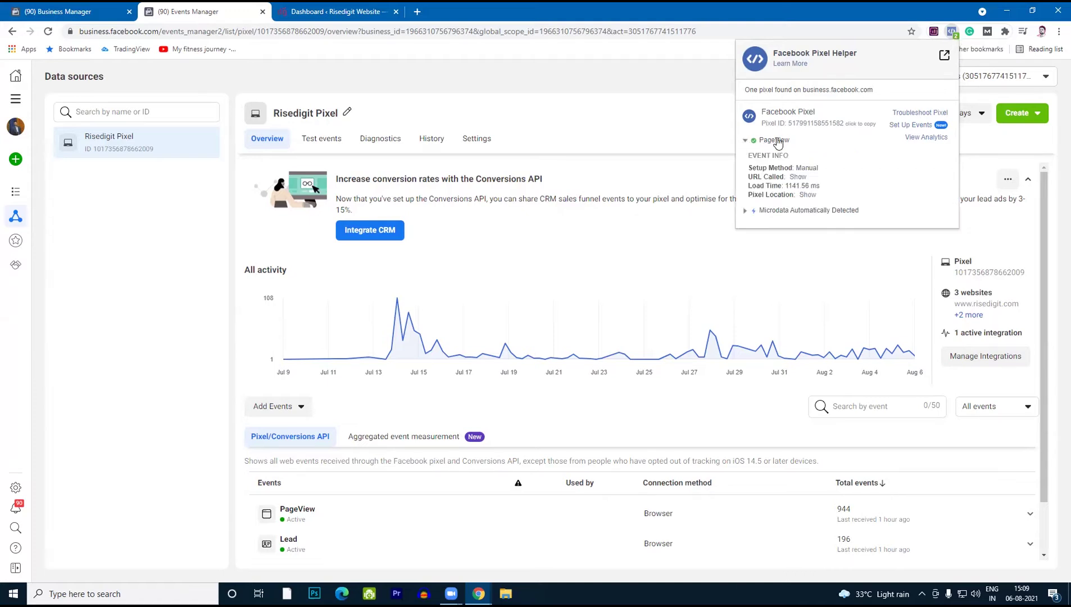
click(745, 140)
click(746, 156)
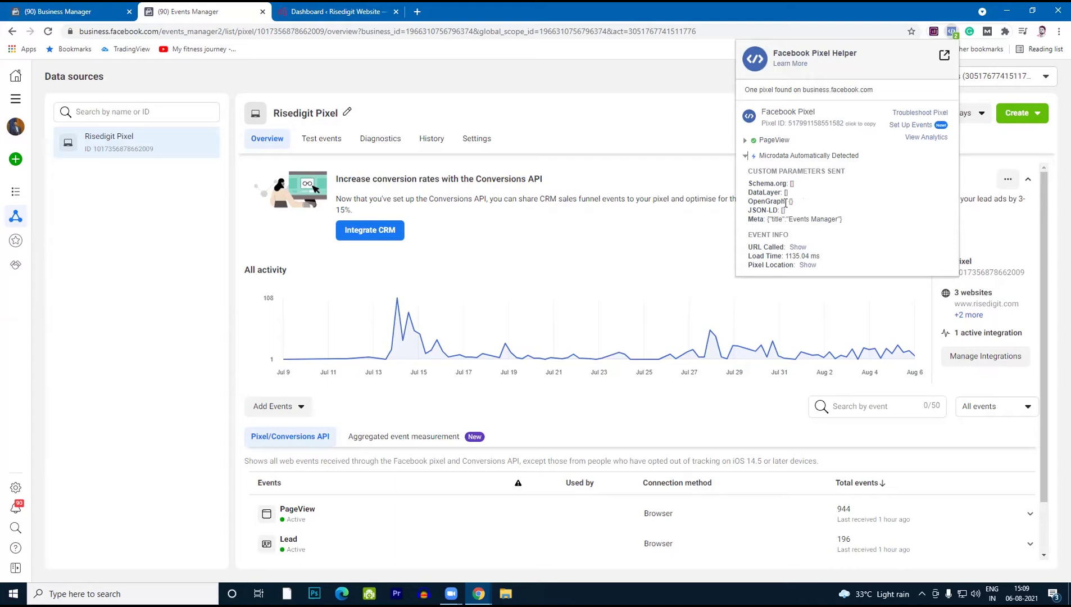
click(746, 157)
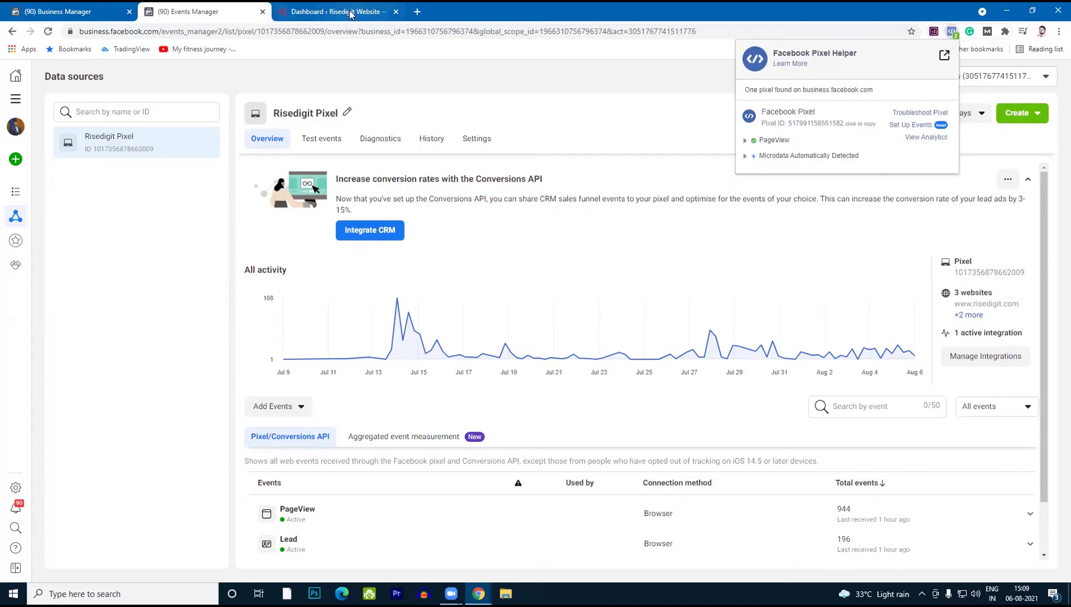
Step: Load risedigit.com in a new browser tab
click(417, 11)
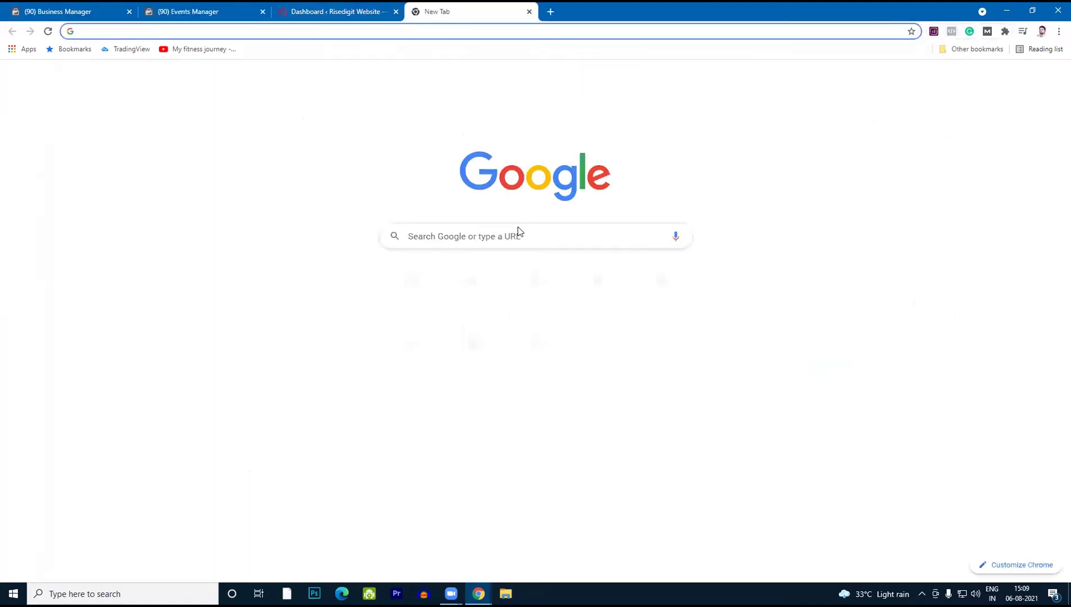
text(risedig)
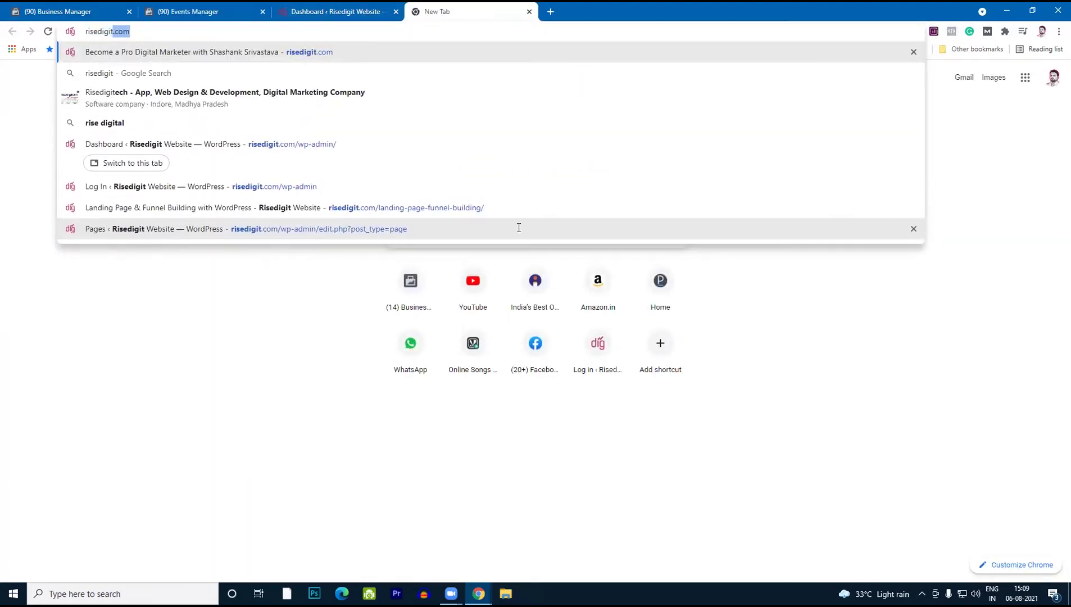
text(it.com)
key(Return)
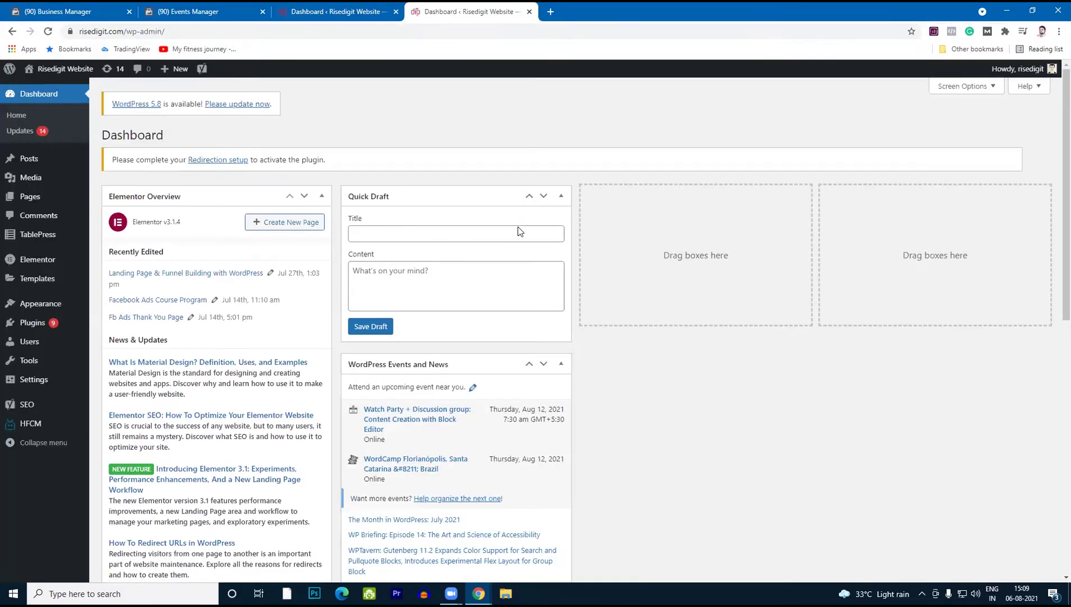
click(124, 32)
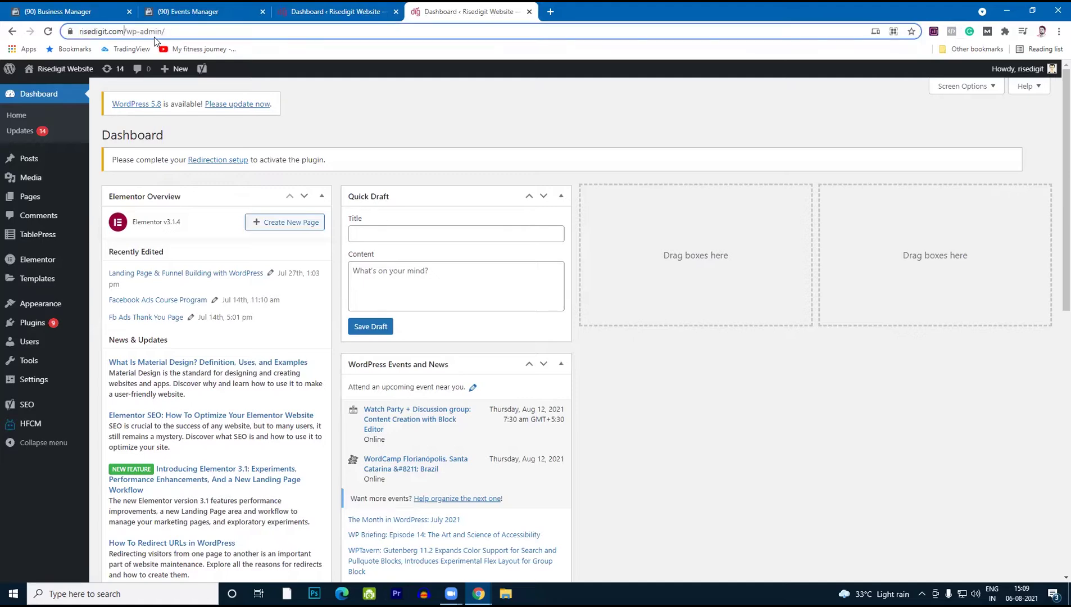
text(https://www.risedigit.com/wp-admin/)
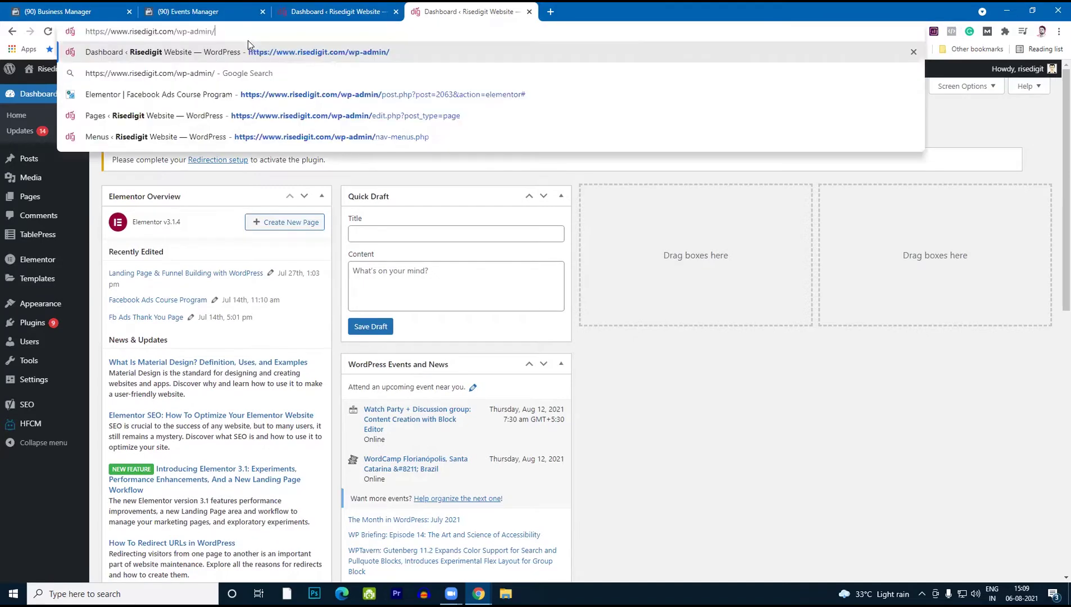
key(BackSpace)
key(BackSpace)
key(BackSpace)
key(BackSpace)
key(BackSpace)
key(BackSpace)
key(BackSpace)
key(BackSpace)
key(BackSpace)
key(BackSpace)
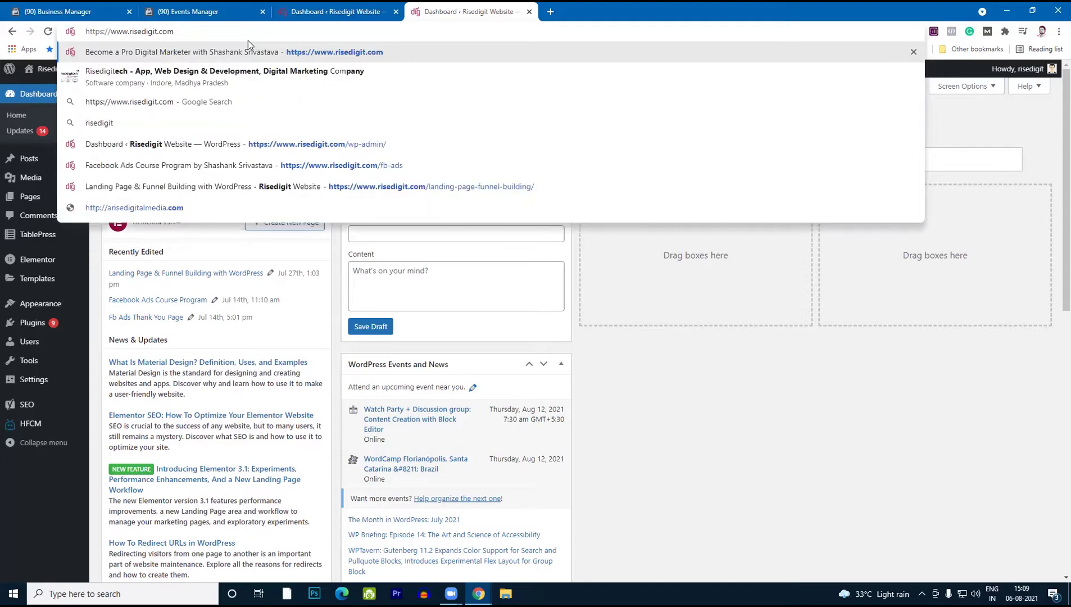
key(Return)
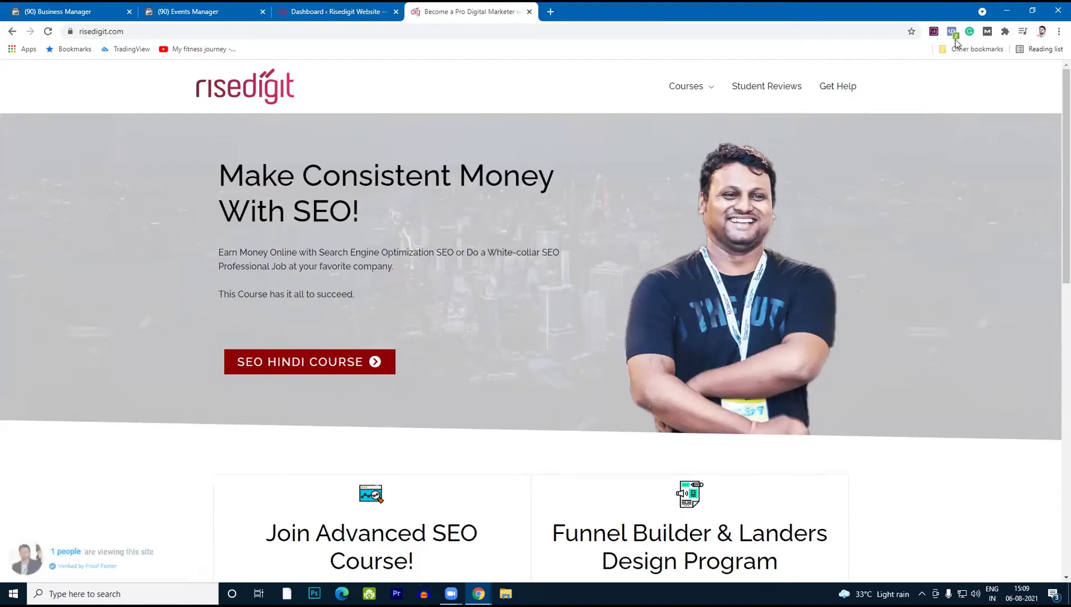
Step: Inspect the Risedigit Pixel's PageView and Microdata Automatically Detected details in Facebook Pixel Helper on the home page
click(953, 36)
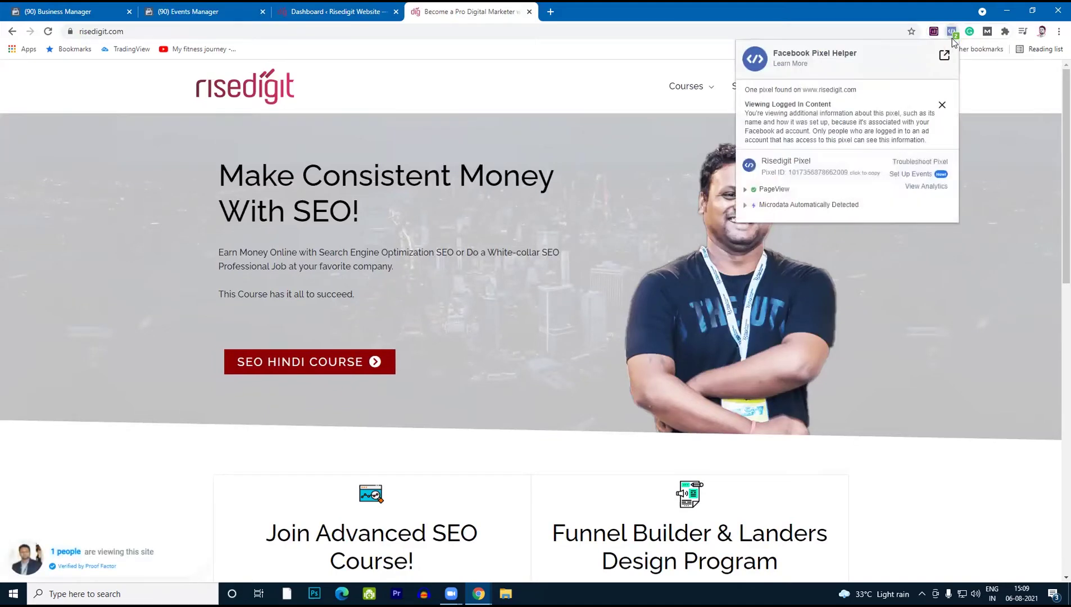
click(745, 191)
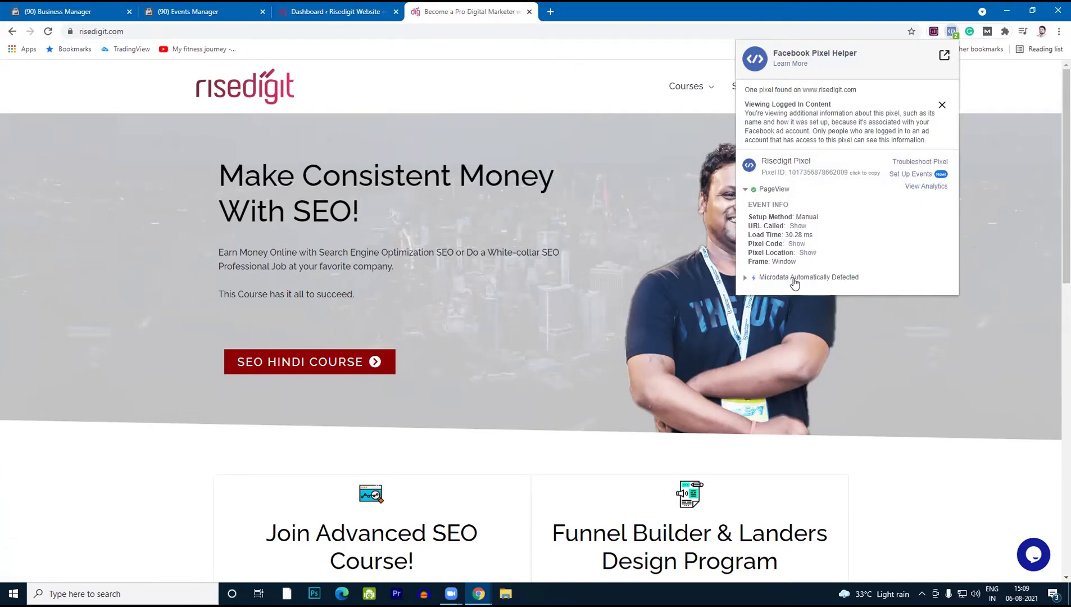
click(745, 190)
click(746, 206)
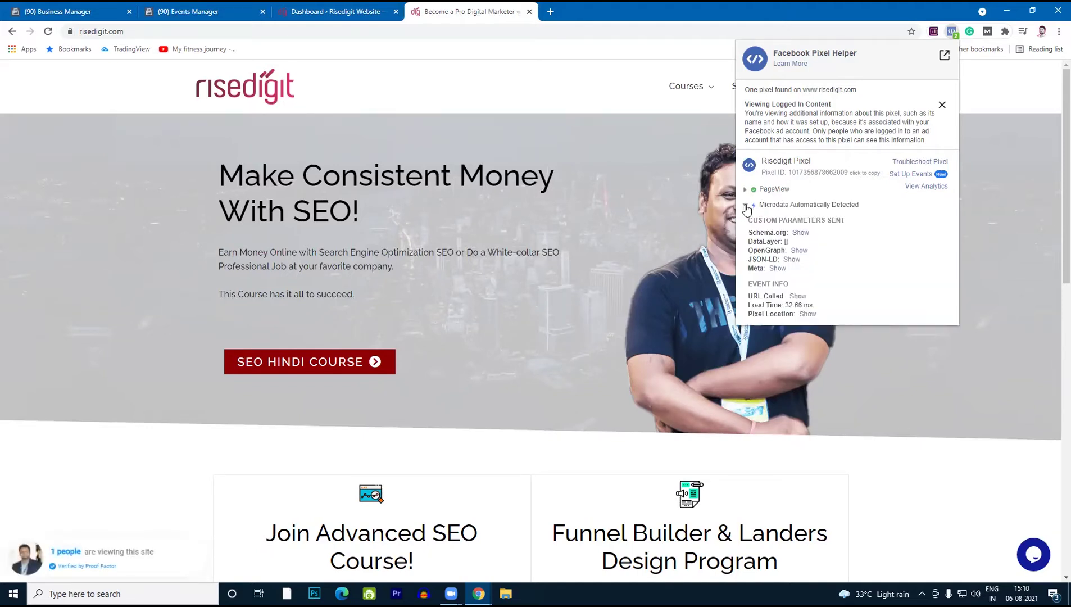
click(746, 206)
click(746, 206)
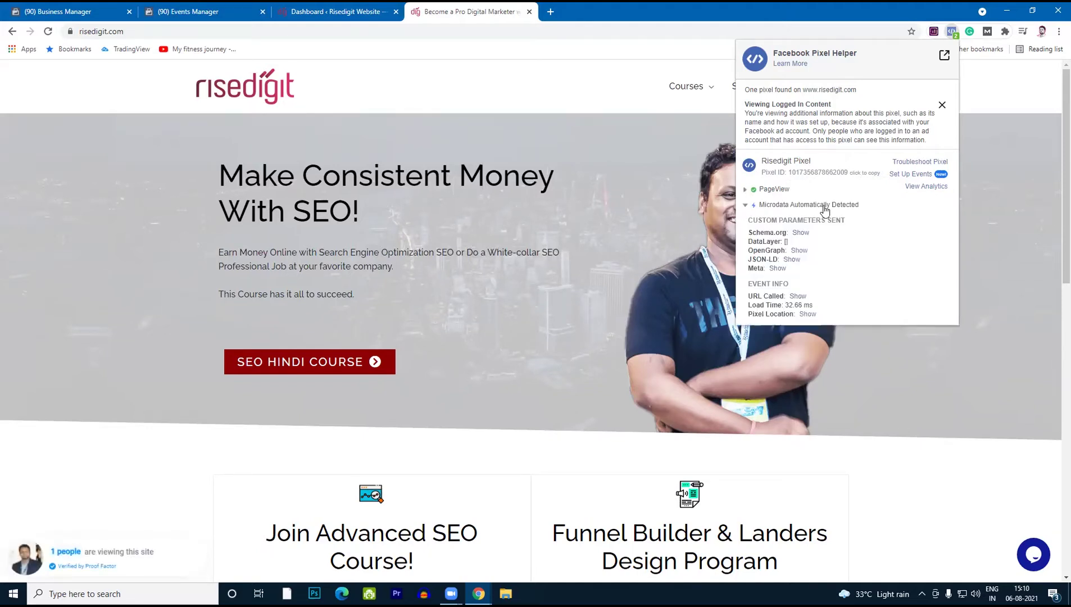
click(1006, 137)
Step: Open the SEO Hindi Course page from the Advanced SEO Course section and close the home page tab
scroll(1056, 128, down, 5)
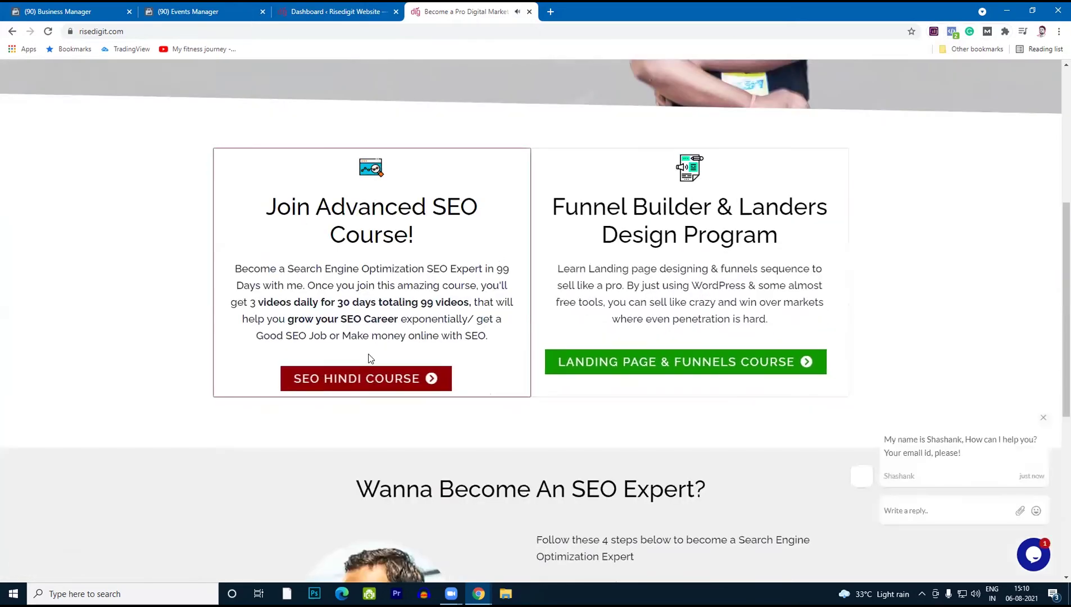
click(358, 380)
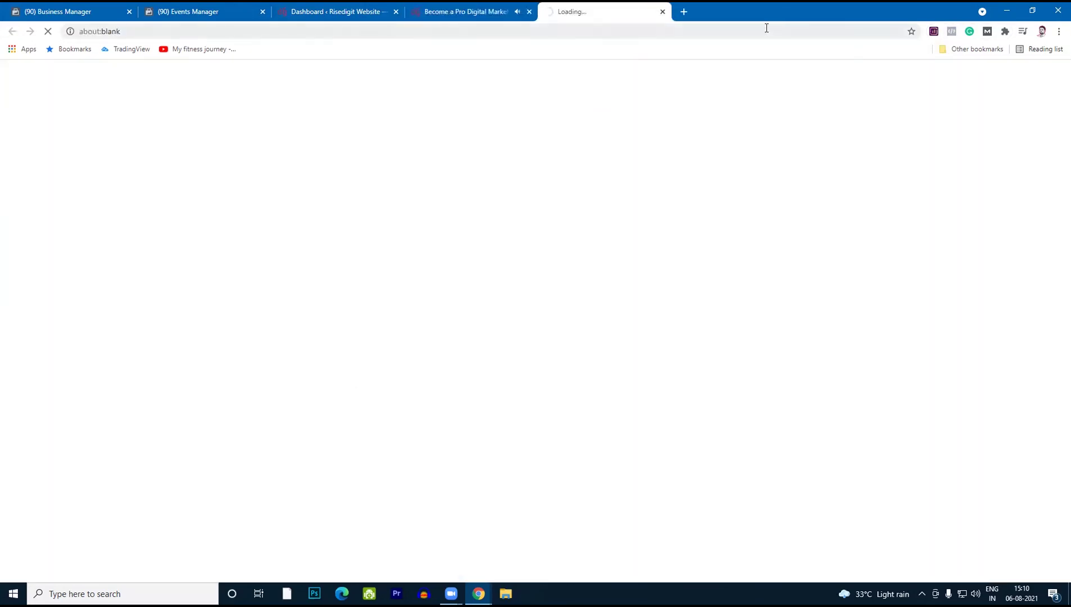
click(527, 14)
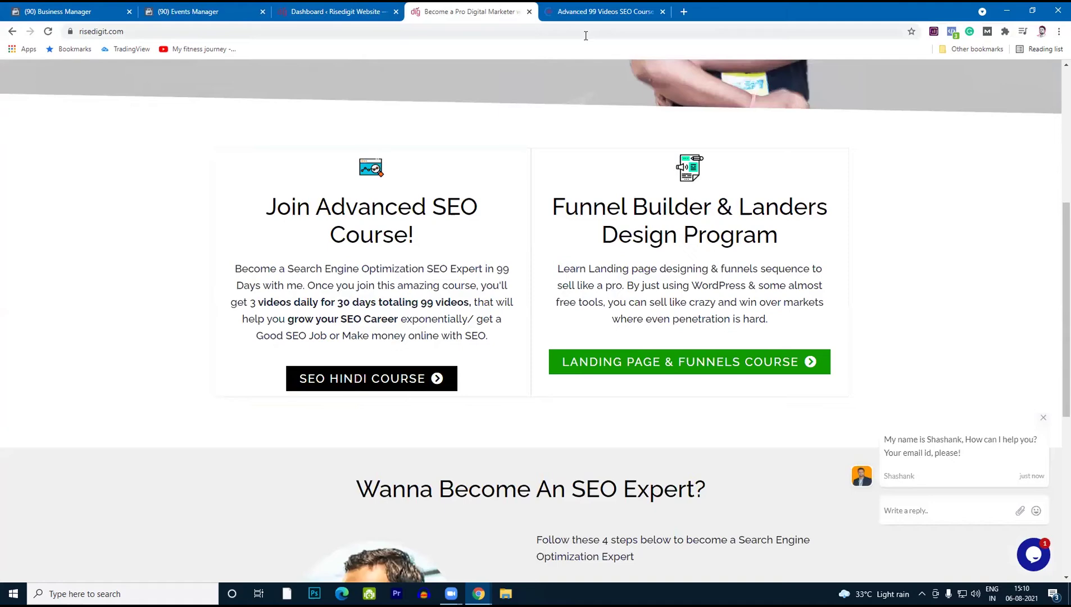
click(529, 12)
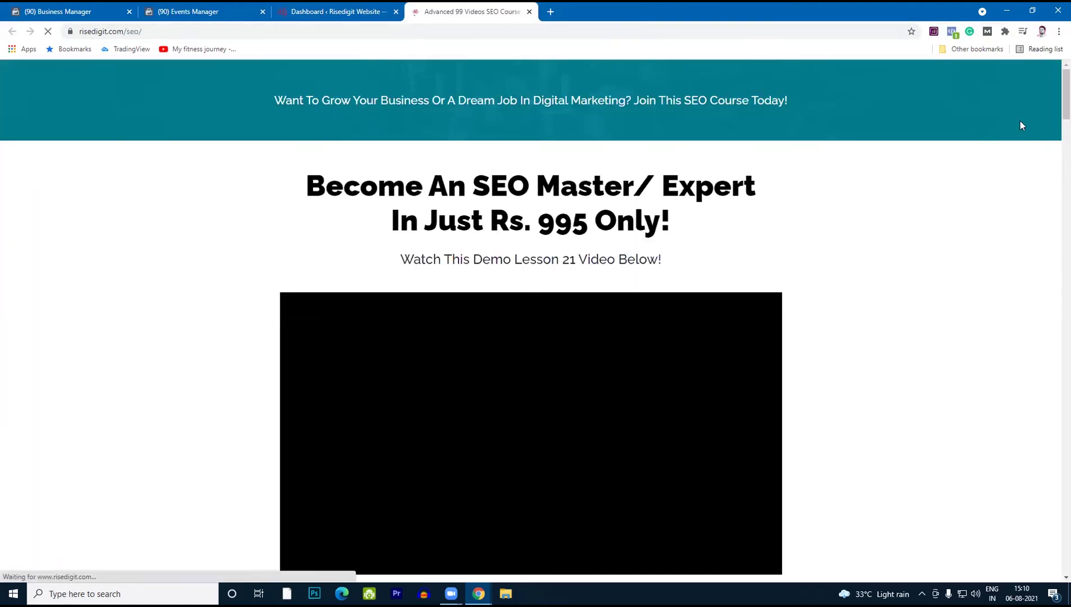
Step: Check the SEO course page with Facebook Pixel Helper, then return to the Risedigit Pixel overview in Events Manager
click(952, 31)
click(755, 186)
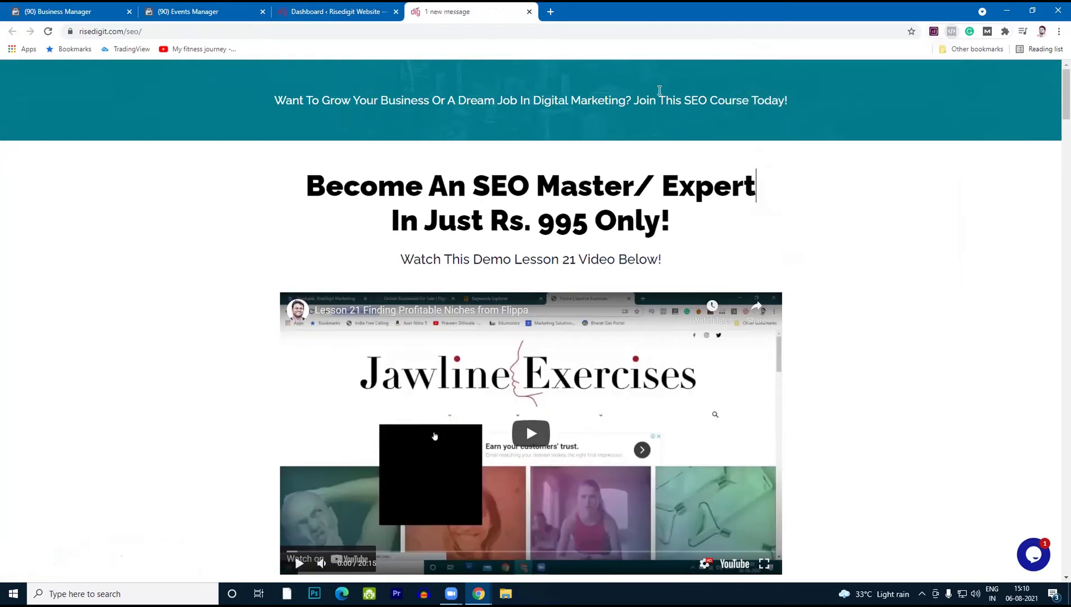
click(308, 7)
click(204, 13)
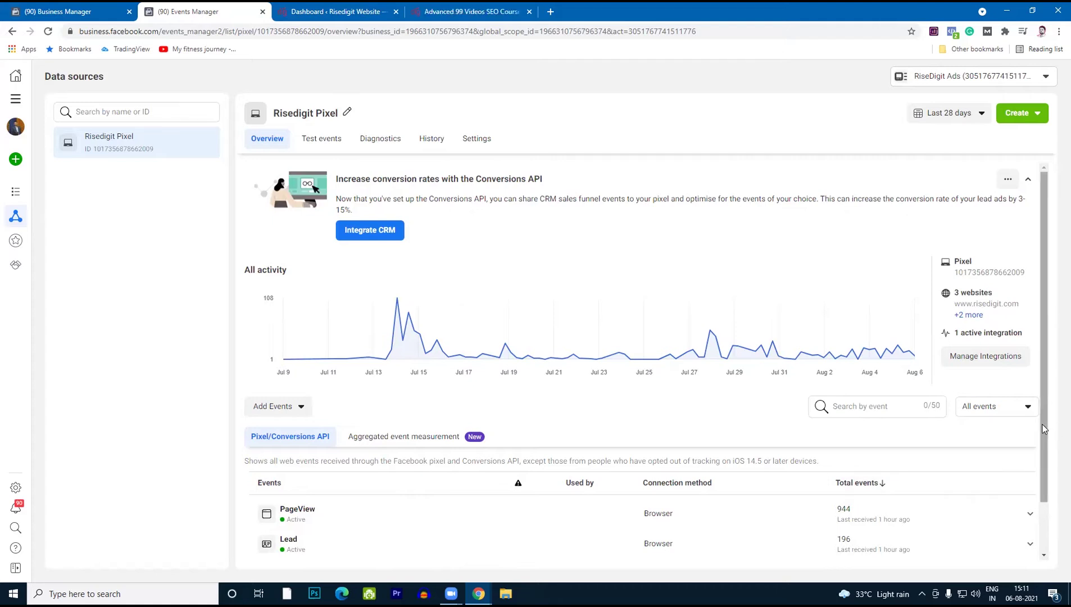
Step: Review the Risedigit Pixel's event list, then recheck the SEO course page with Facebook Pixel Helper
drag(1049, 429, 1052, 495)
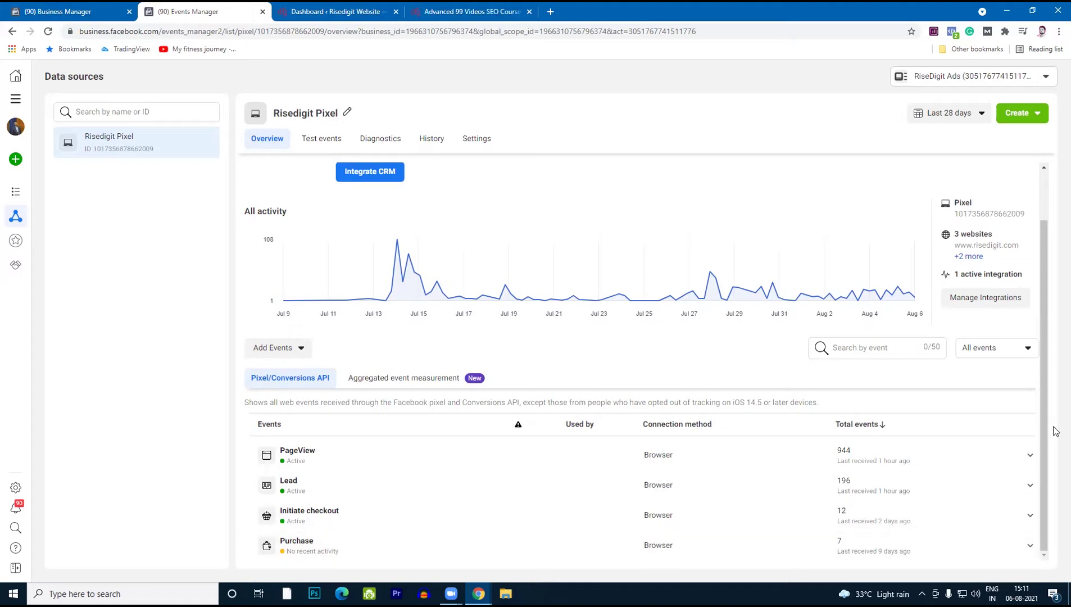
scroll(1041, 340, up, 1)
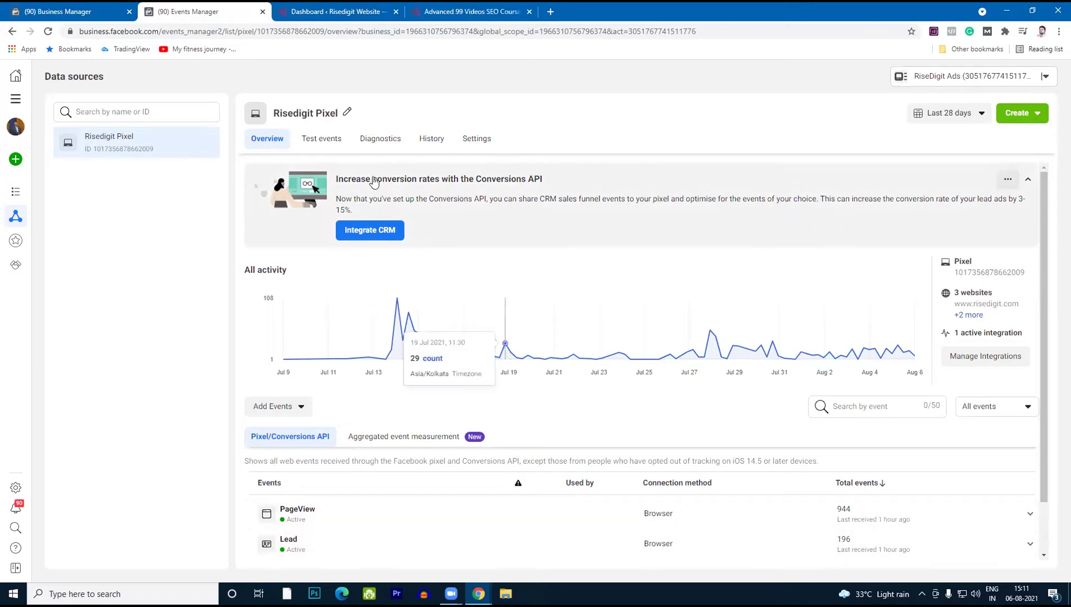
click(472, 11)
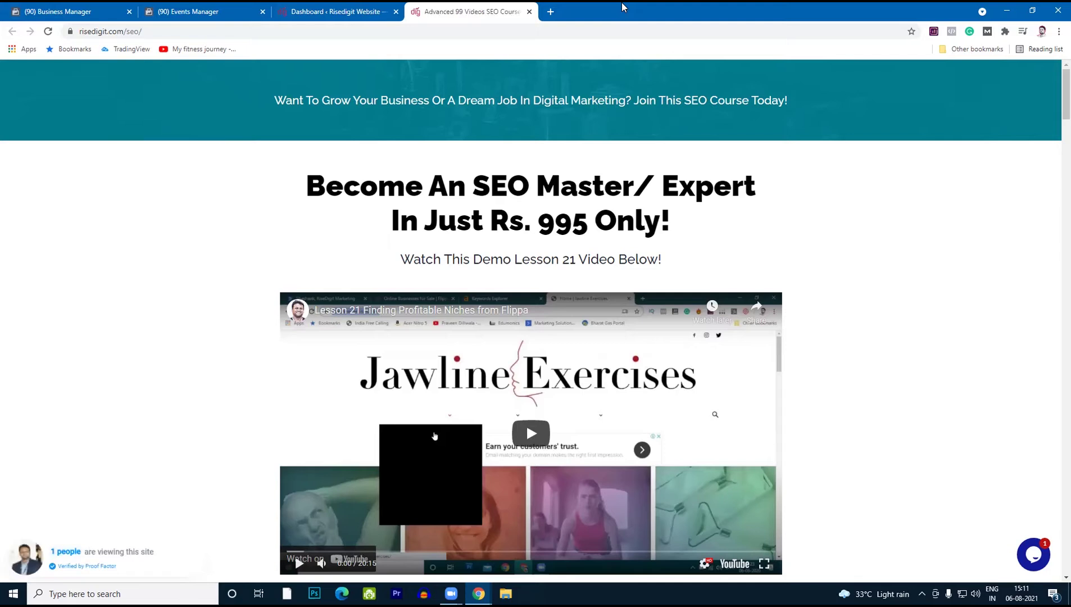
click(950, 33)
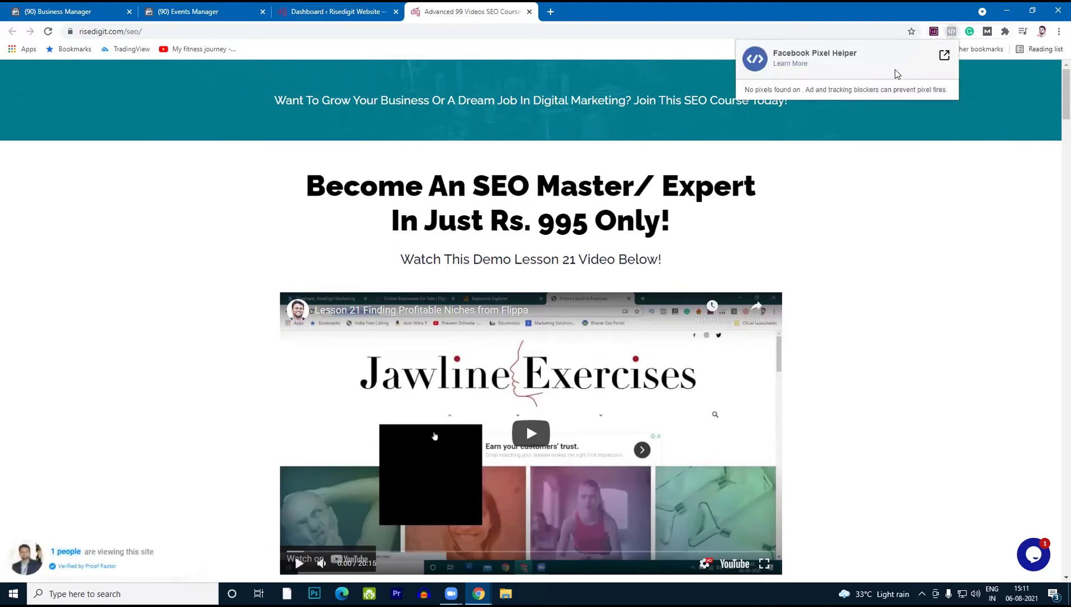
click(915, 211)
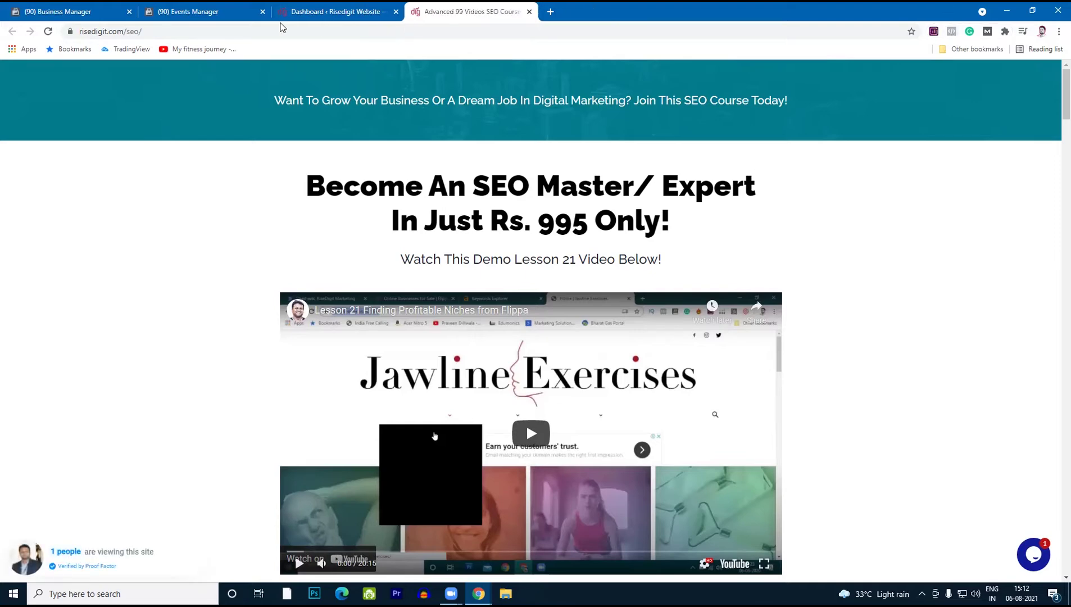
Step: Return to Events Manager, view the Risedigit Pixel's creation options, and switch the ad account to Fit India Ads
click(188, 11)
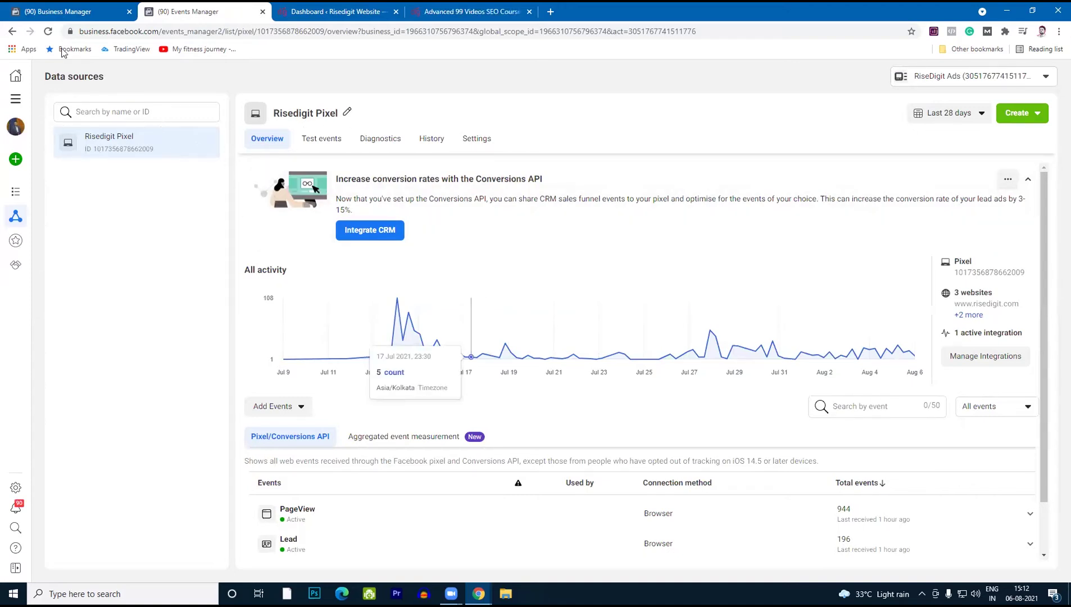
click(1036, 117)
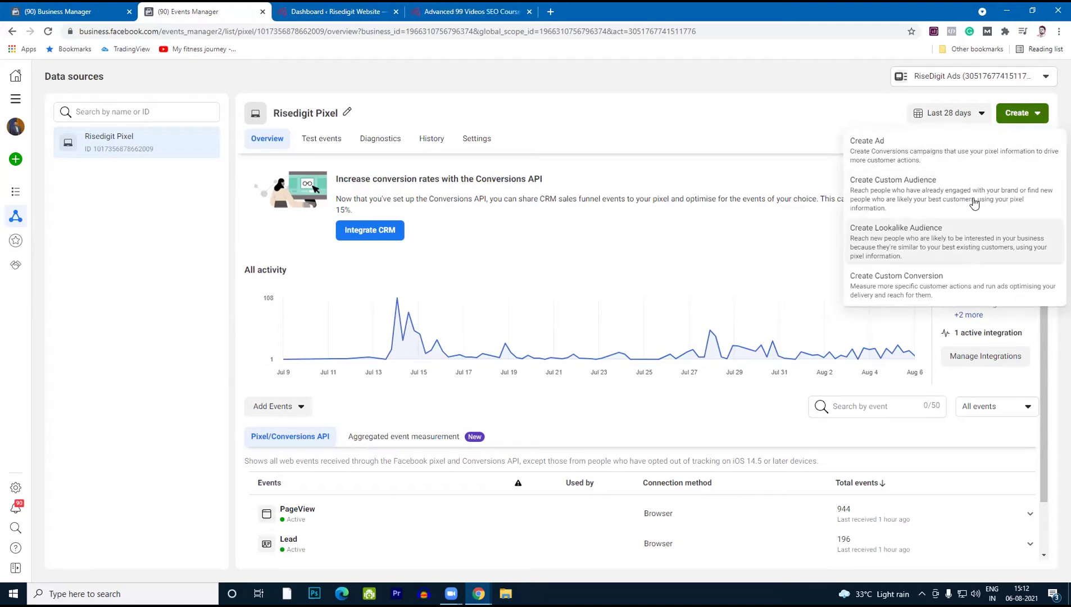
click(437, 105)
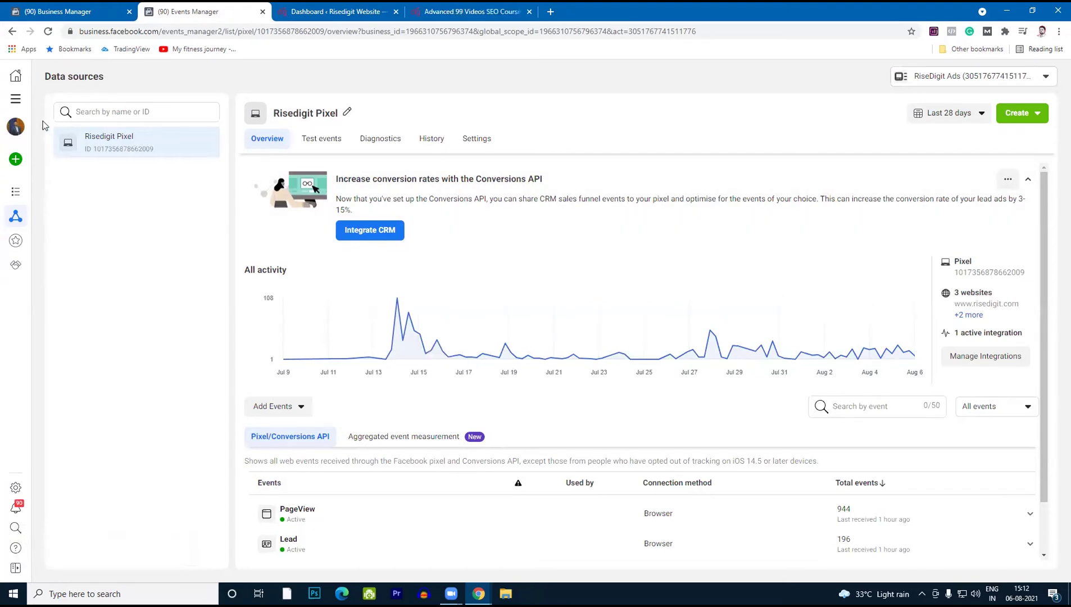
click(947, 74)
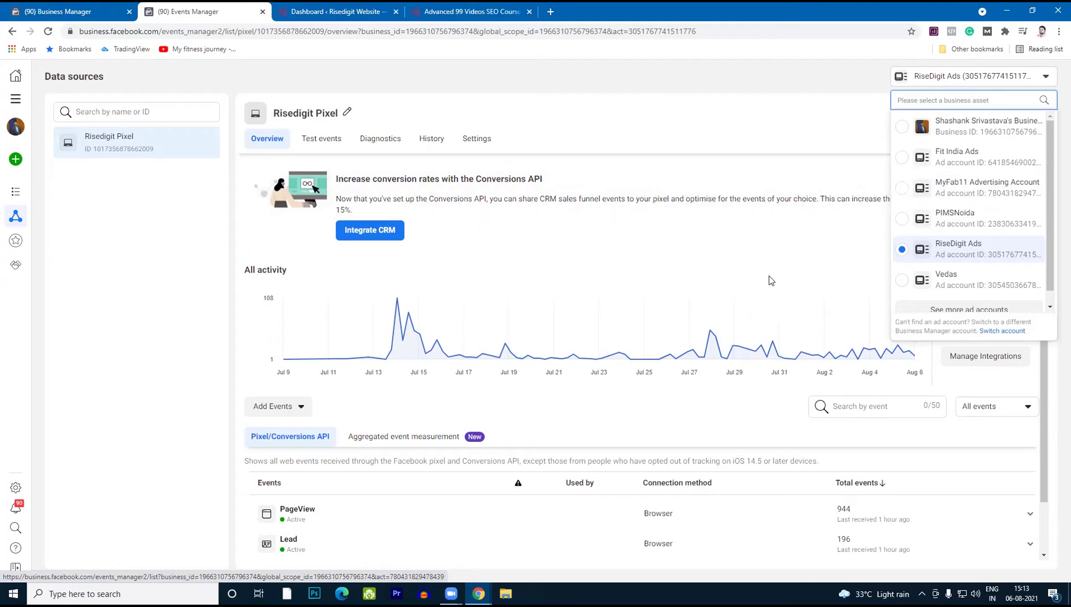
click(956, 161)
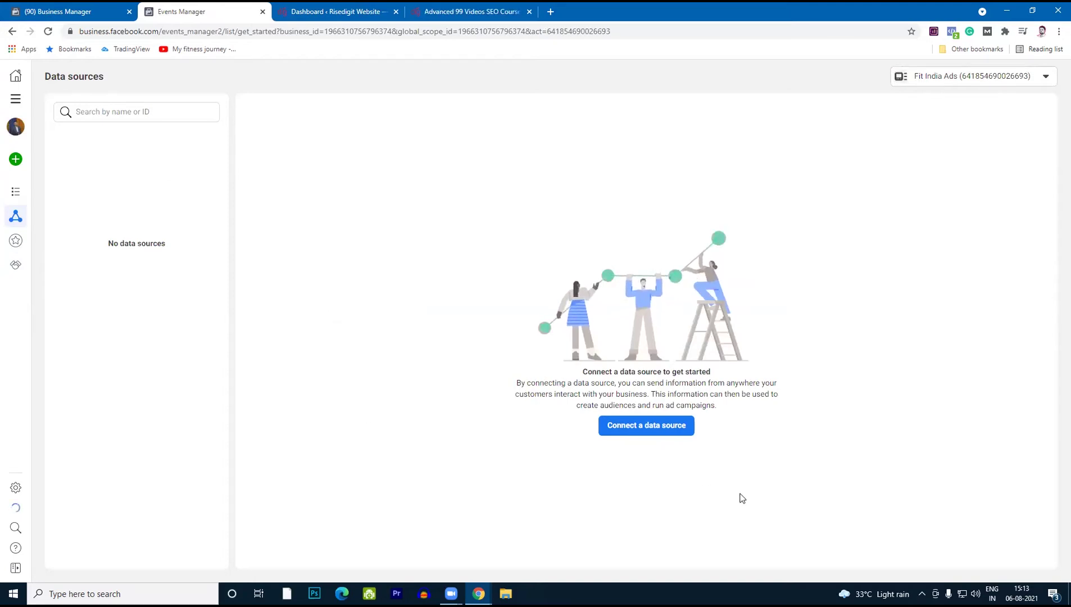
Step: Start connecting an App data source for Fit India Ads and begin its app events setup
click(649, 430)
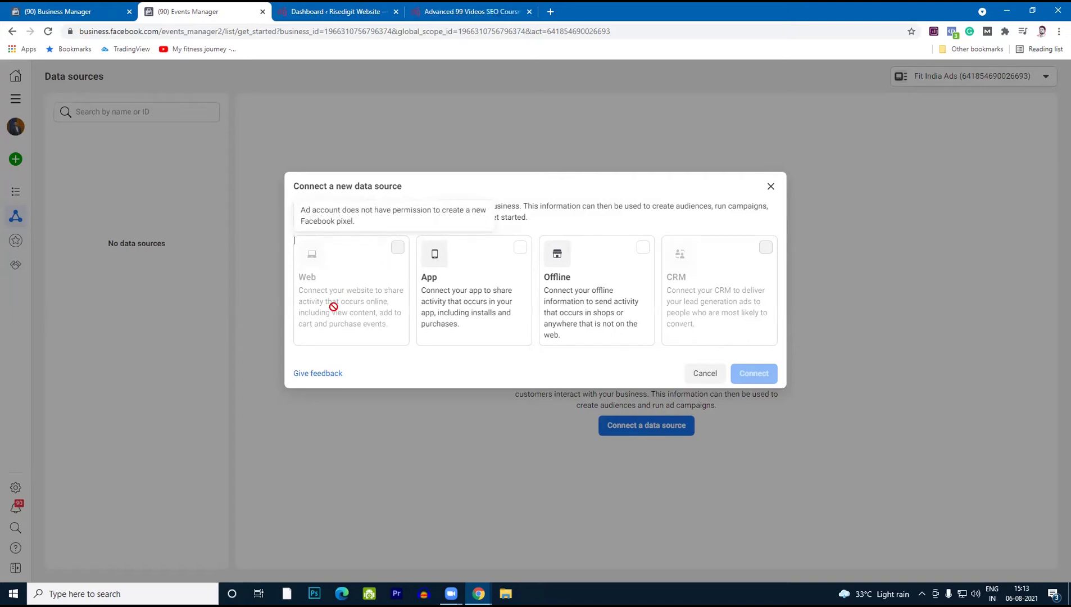
click(455, 305)
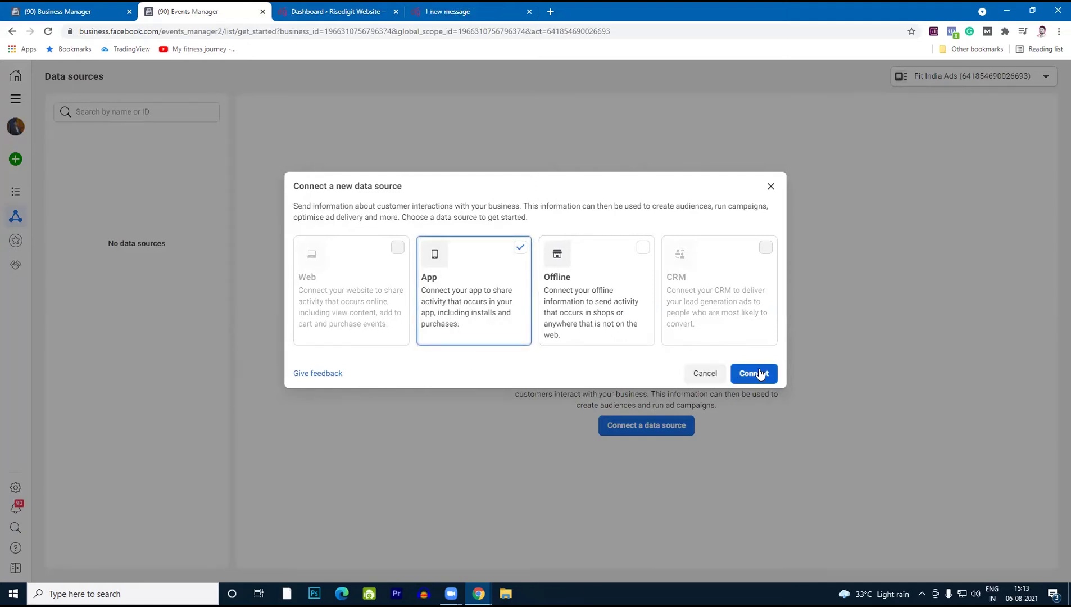
click(759, 375)
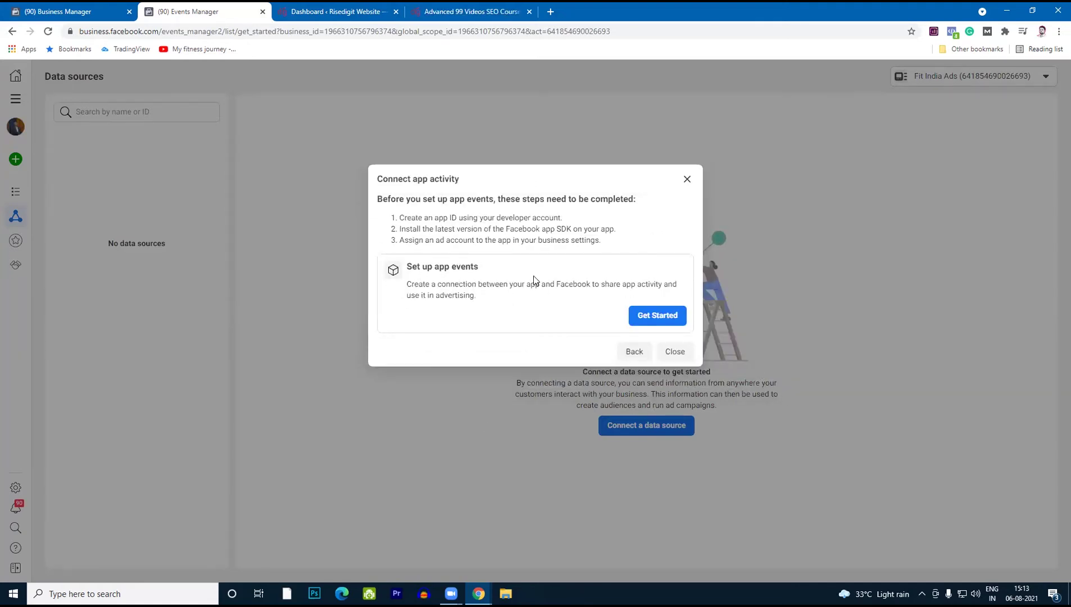
click(650, 316)
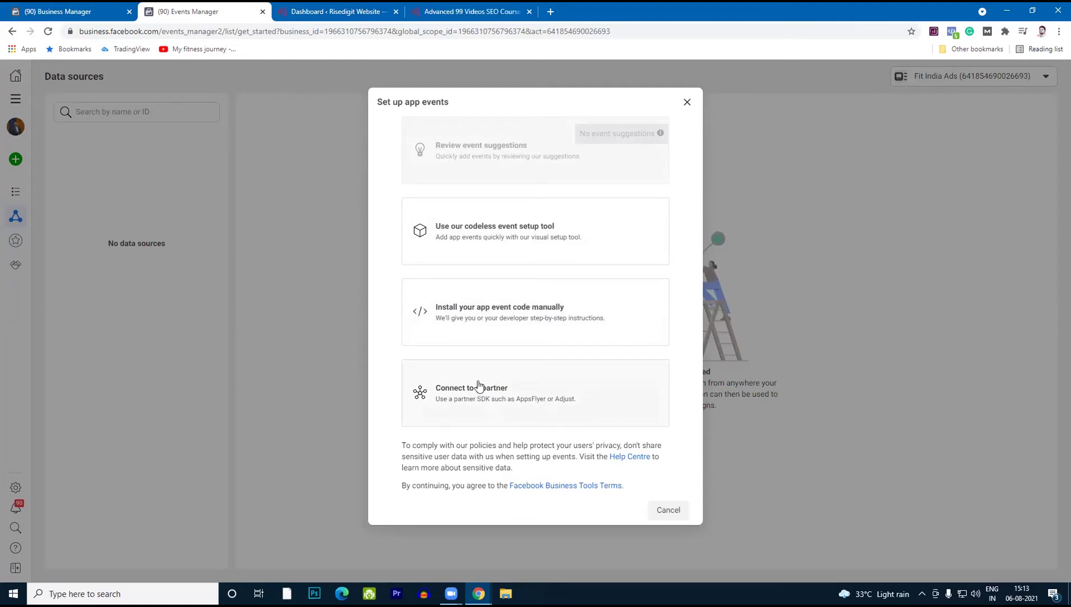
Step: Choose manual app event code installation with the Education category, and browse the recommended and additional app events
click(522, 315)
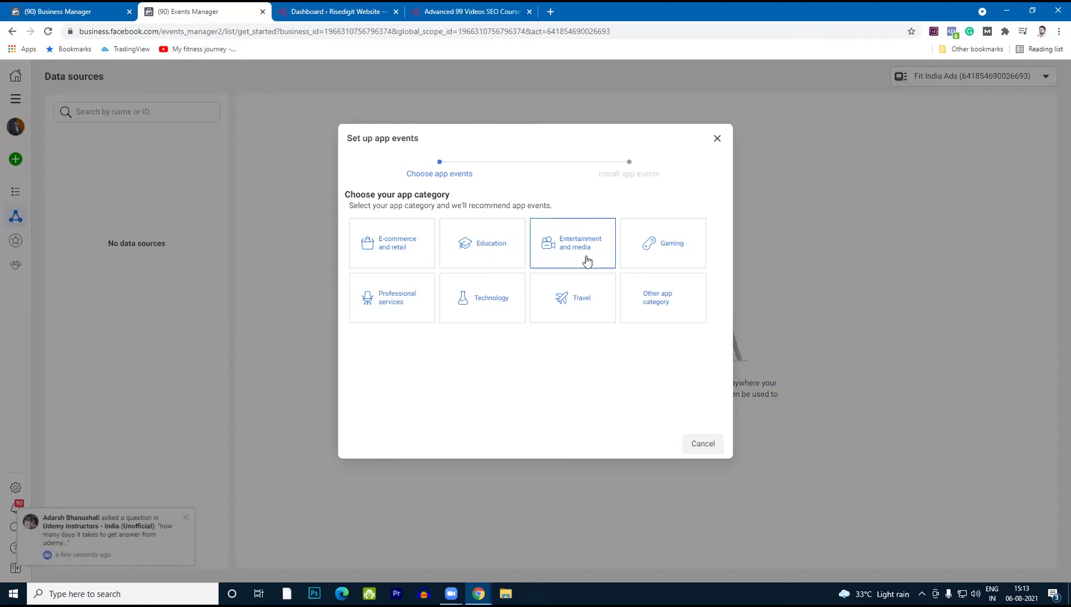
click(499, 251)
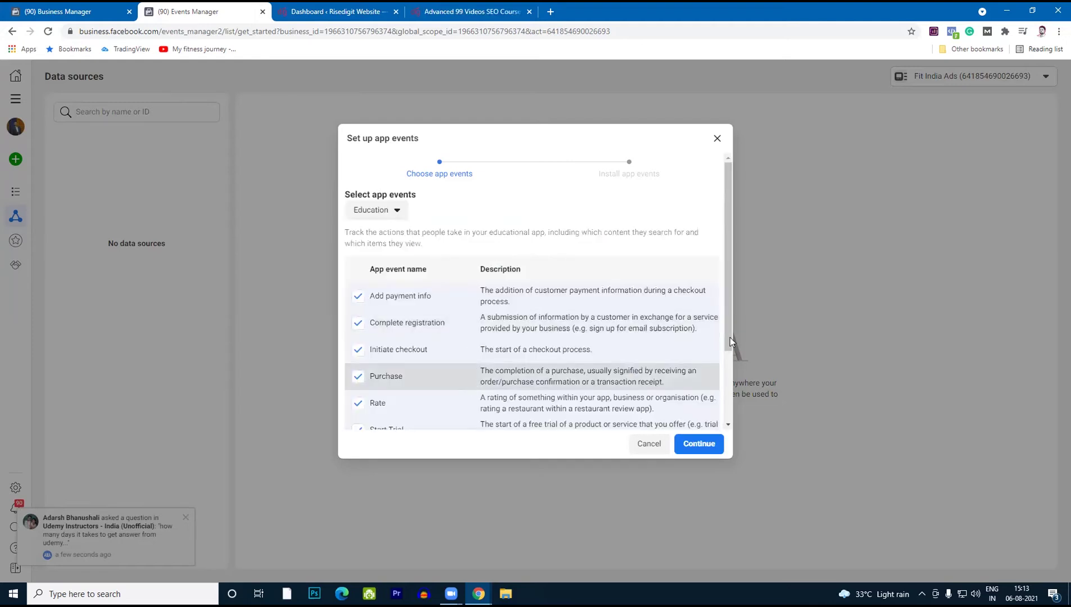
drag(731, 310, 739, 419)
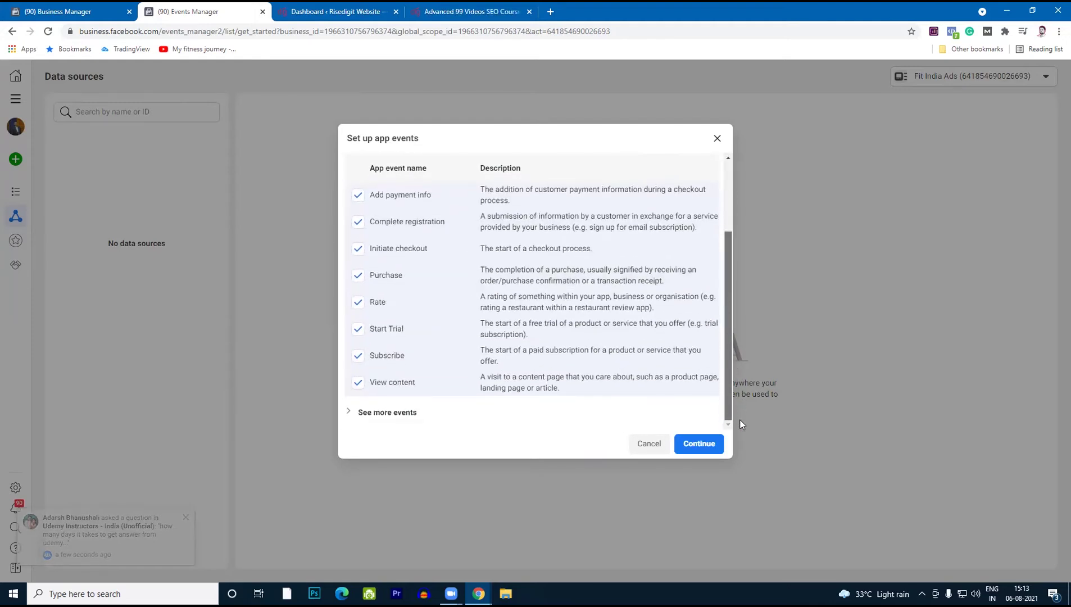
click(353, 413)
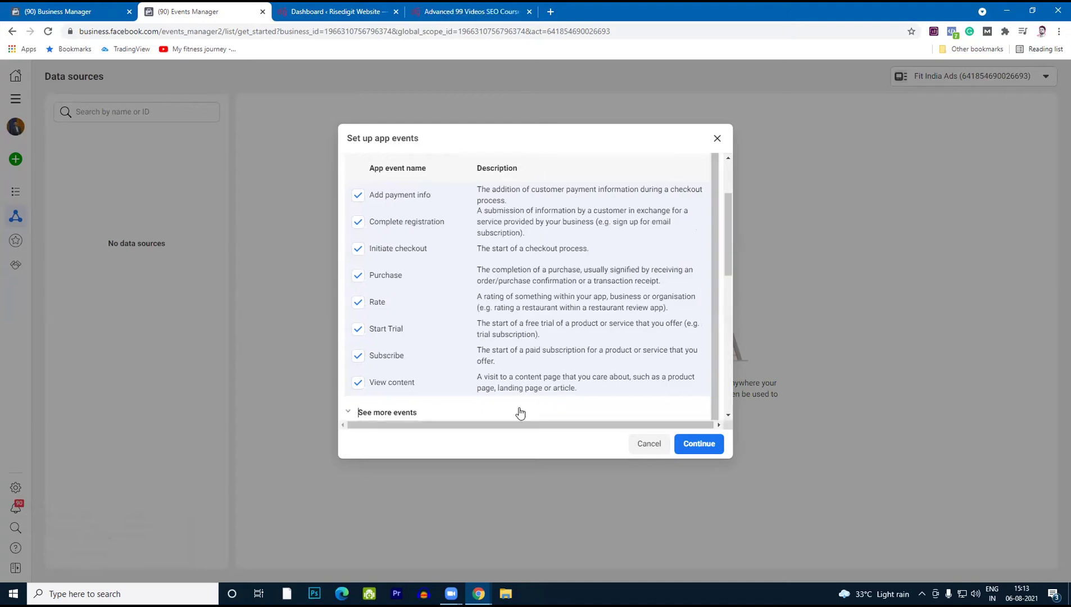
drag(729, 256, 729, 334)
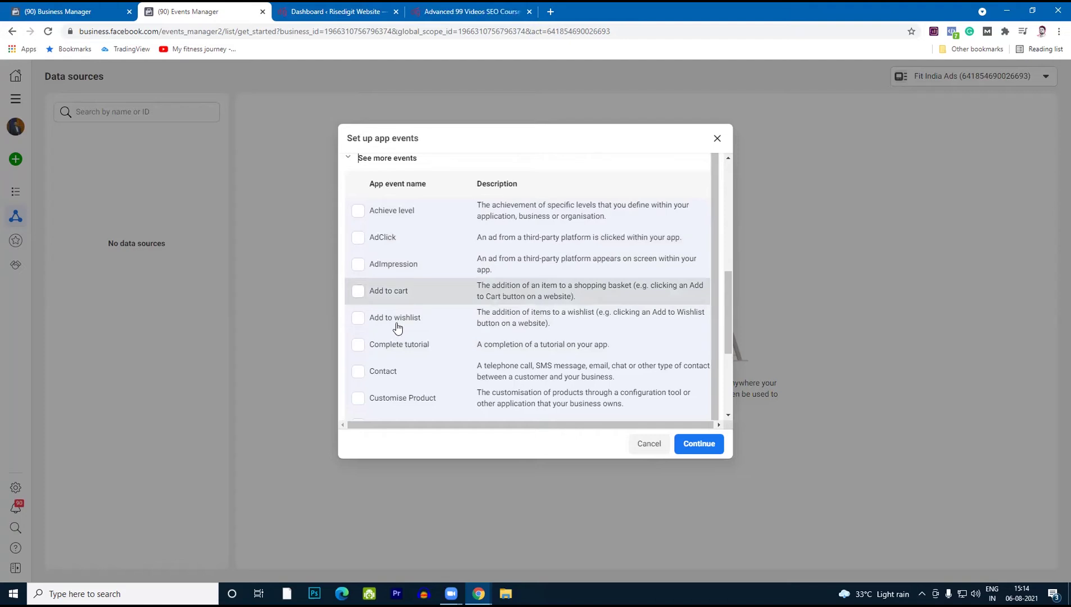
Step: View the installation options for the app events, then go back and close the setup
click(685, 447)
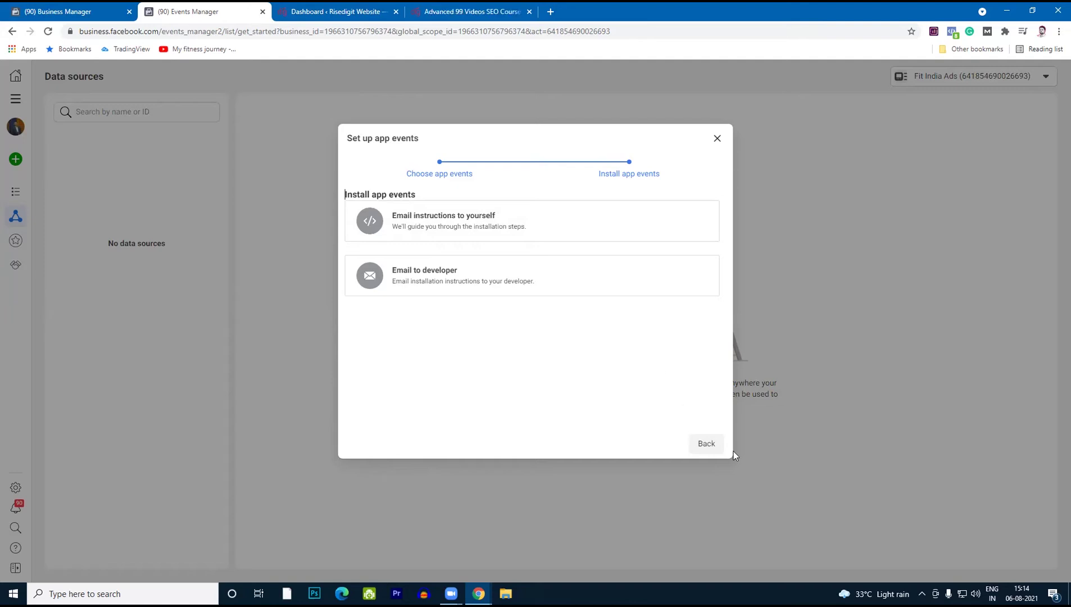
click(707, 444)
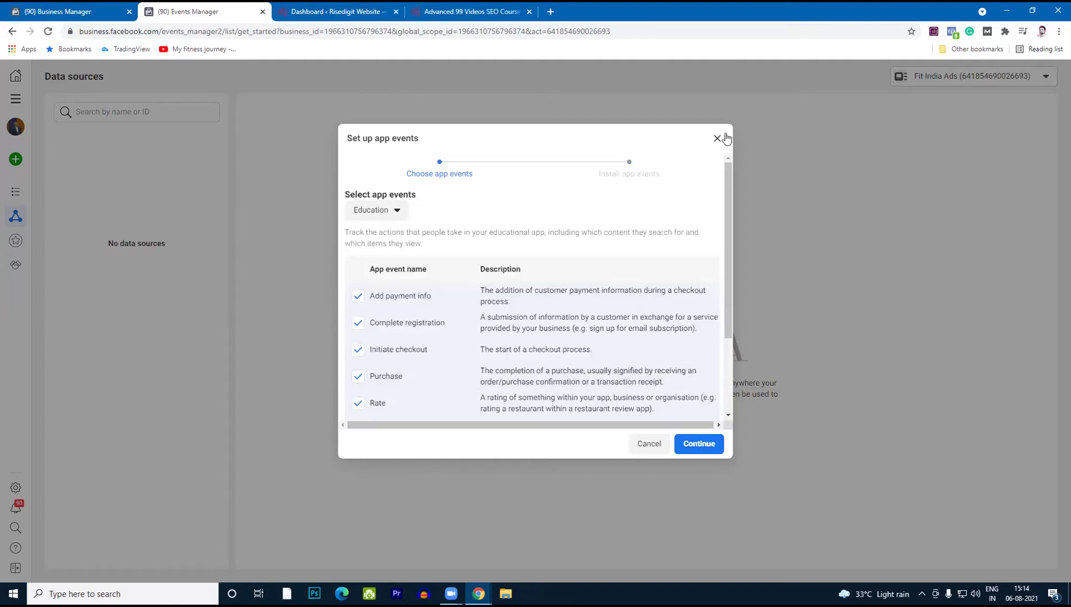
click(717, 138)
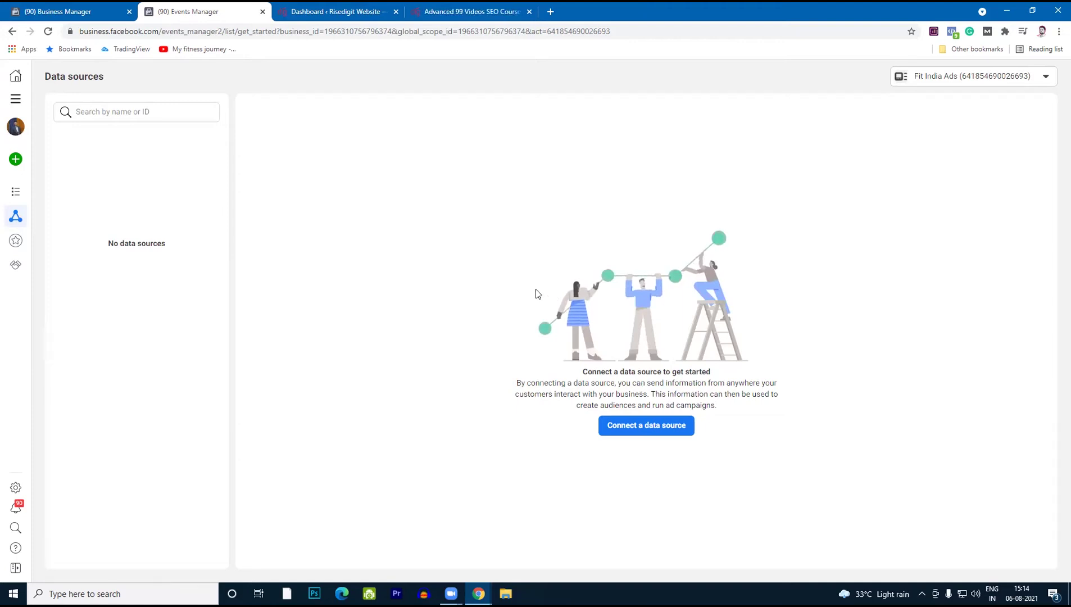
Step: Switch to the WordPress dashboard and open the Facebook Pixel snippet for editing in the HFCM plugin
click(360, 11)
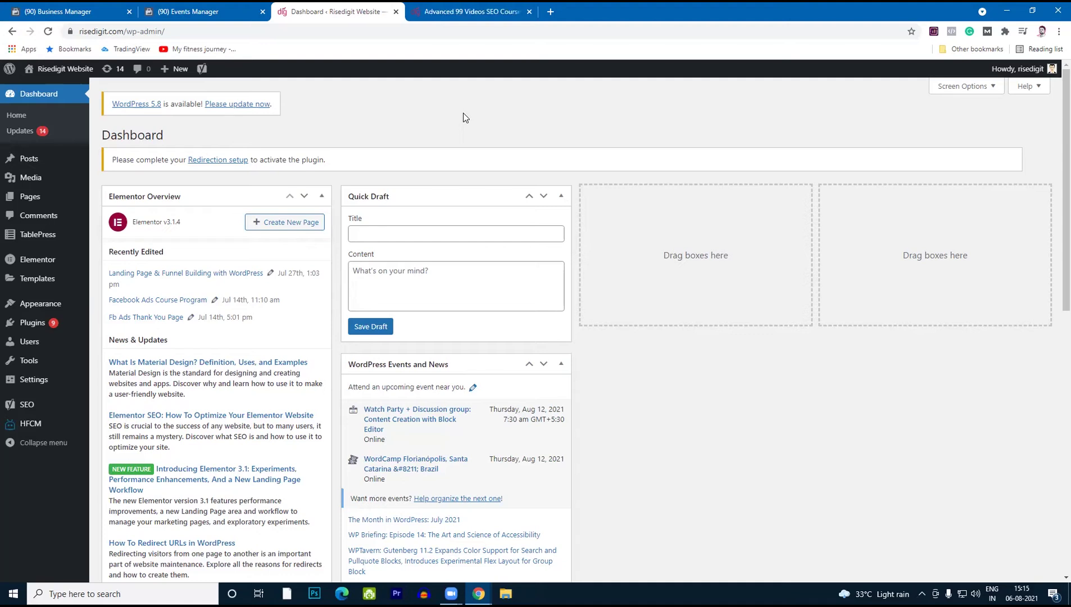
mouse_move(35, 430)
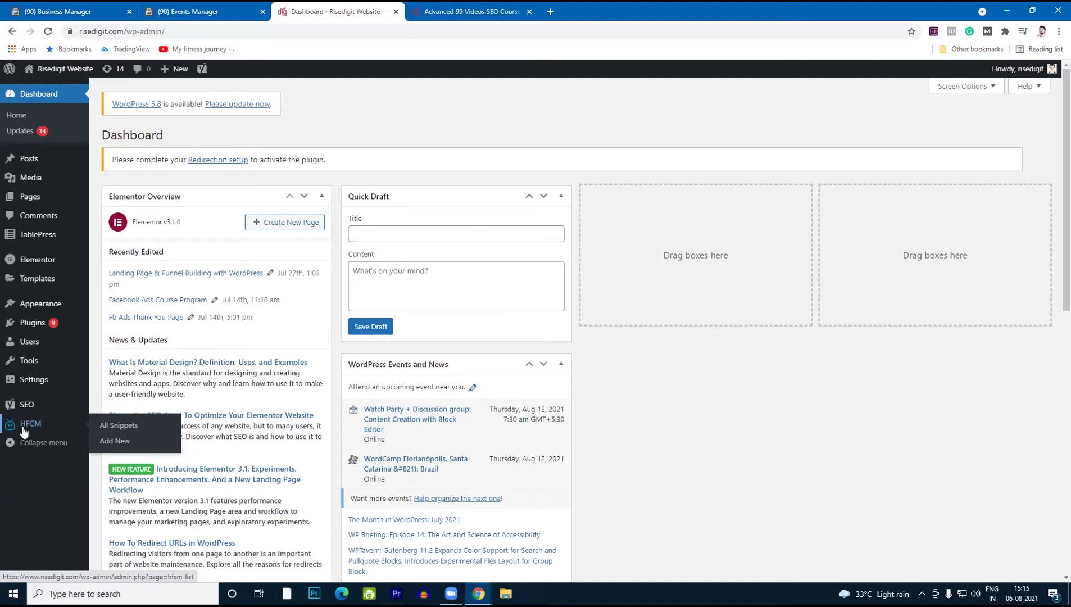
click(28, 426)
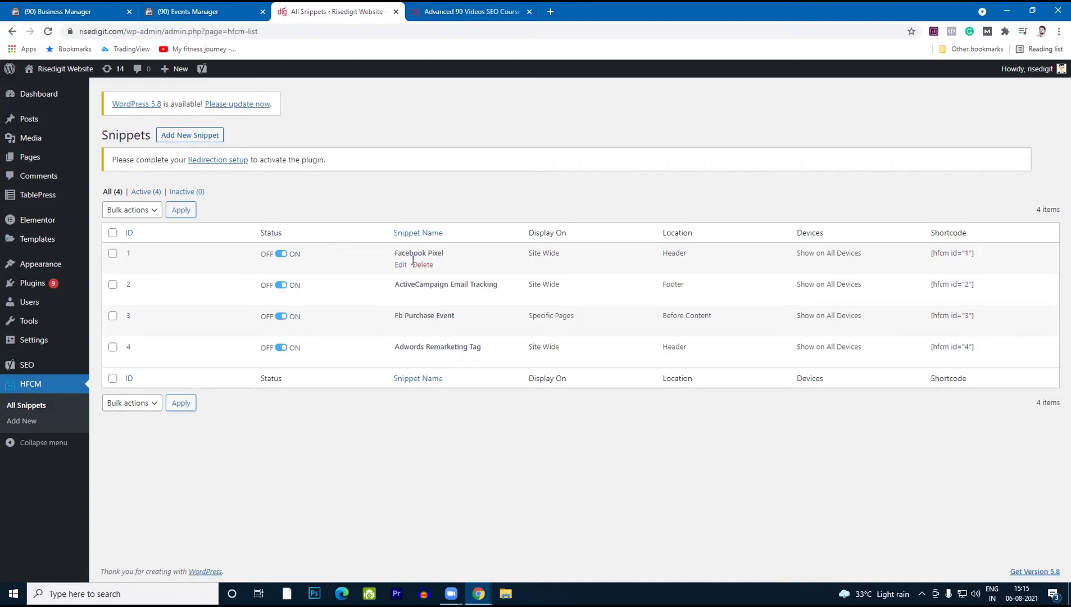
click(400, 264)
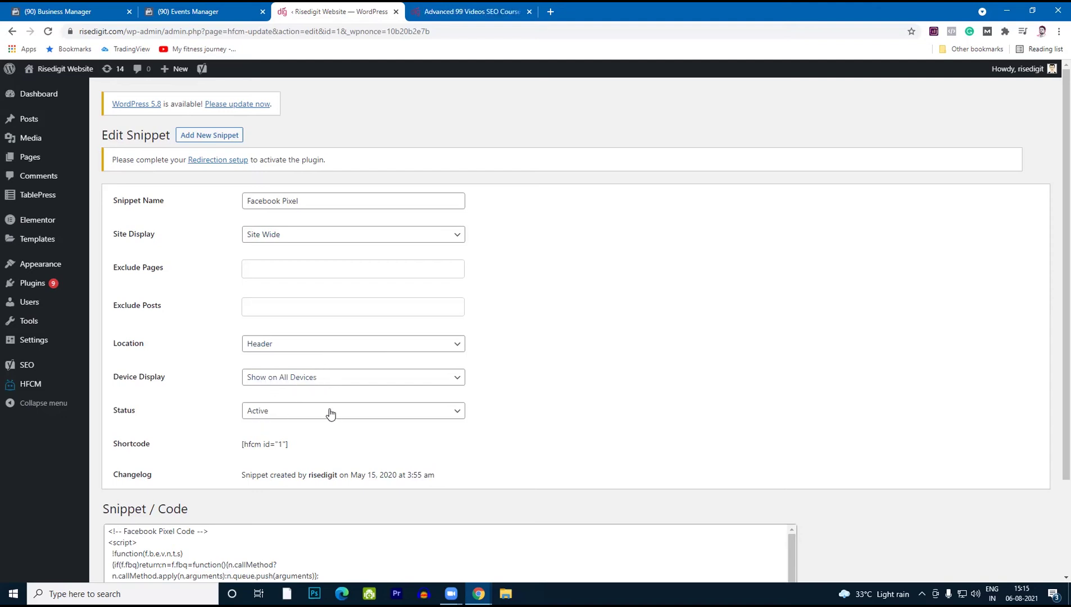
Step: Examine the pixel code in the Facebook Pixel snippet
scroll(1054, 309, down, 3)
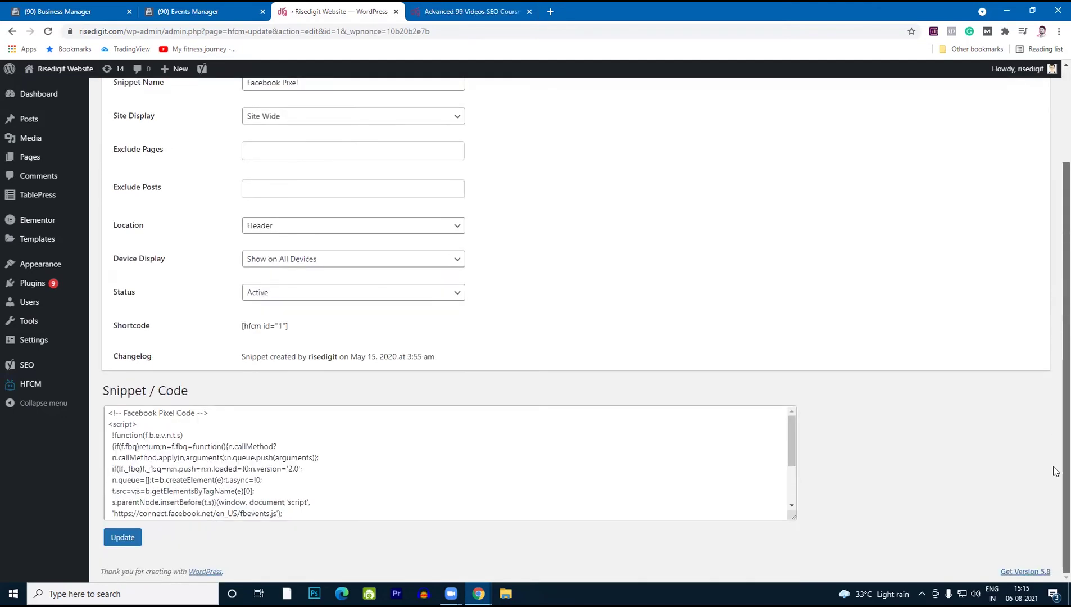
click(129, 449)
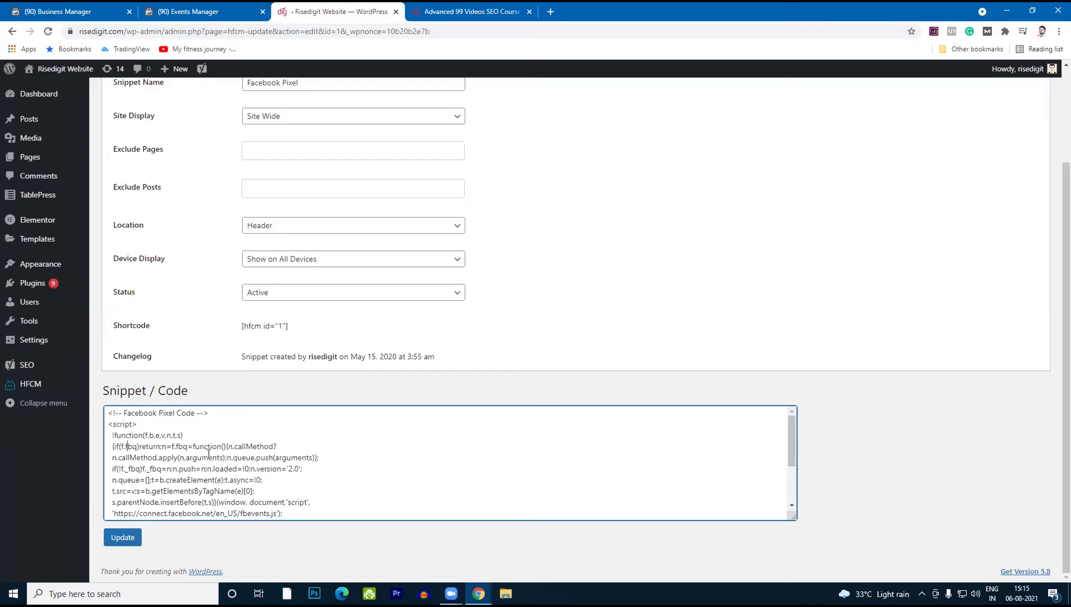
drag(795, 466, 812, 402)
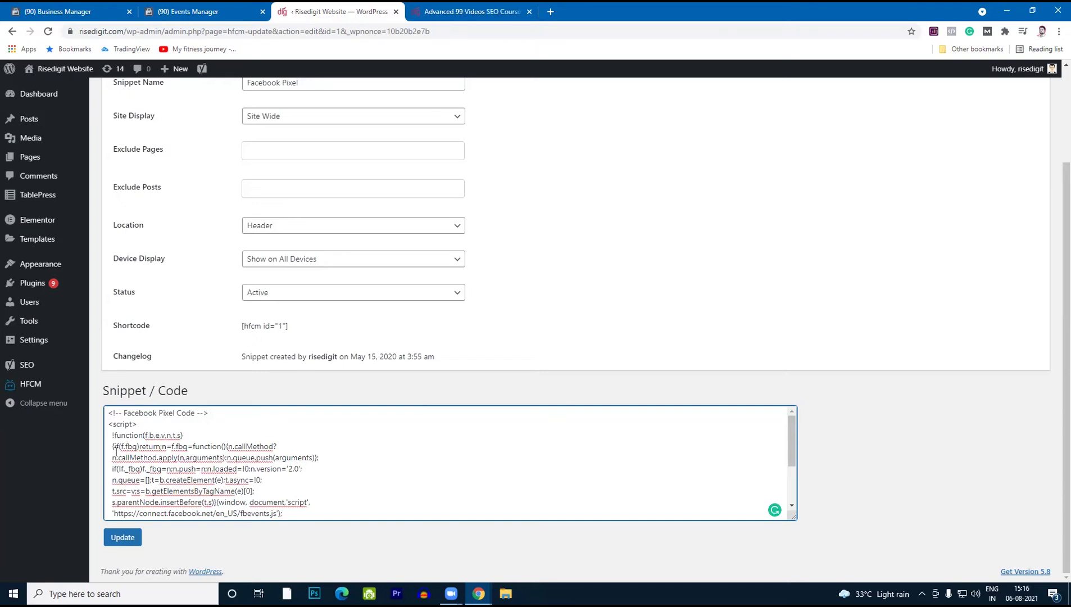
Step: Revisit the ad account selection in Events Manager, then return to the Facebook Pixel snippet in WordPress
click(178, 8)
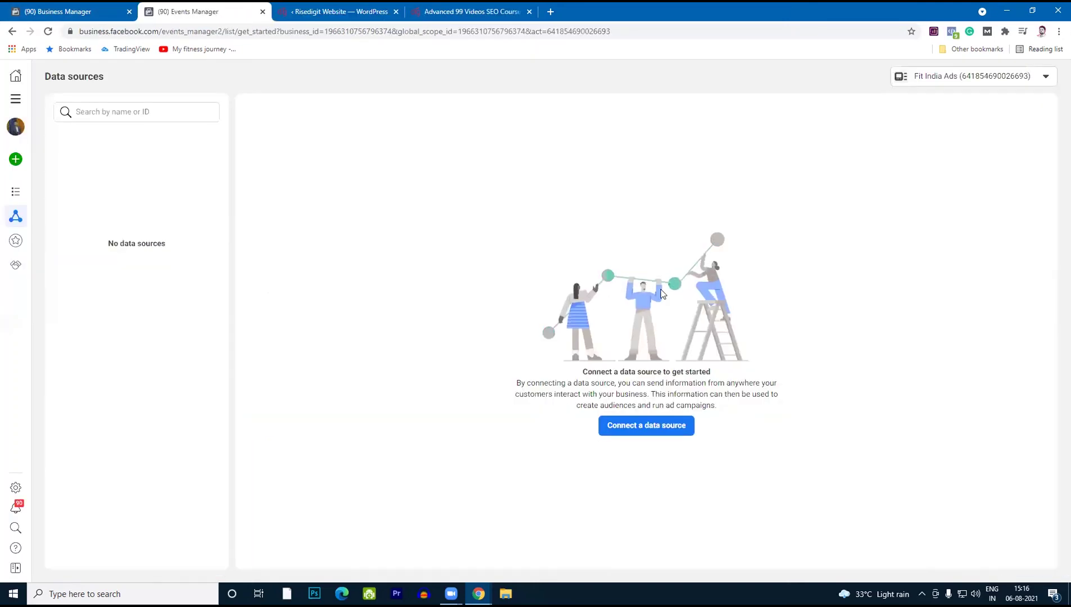
click(944, 77)
click(844, 184)
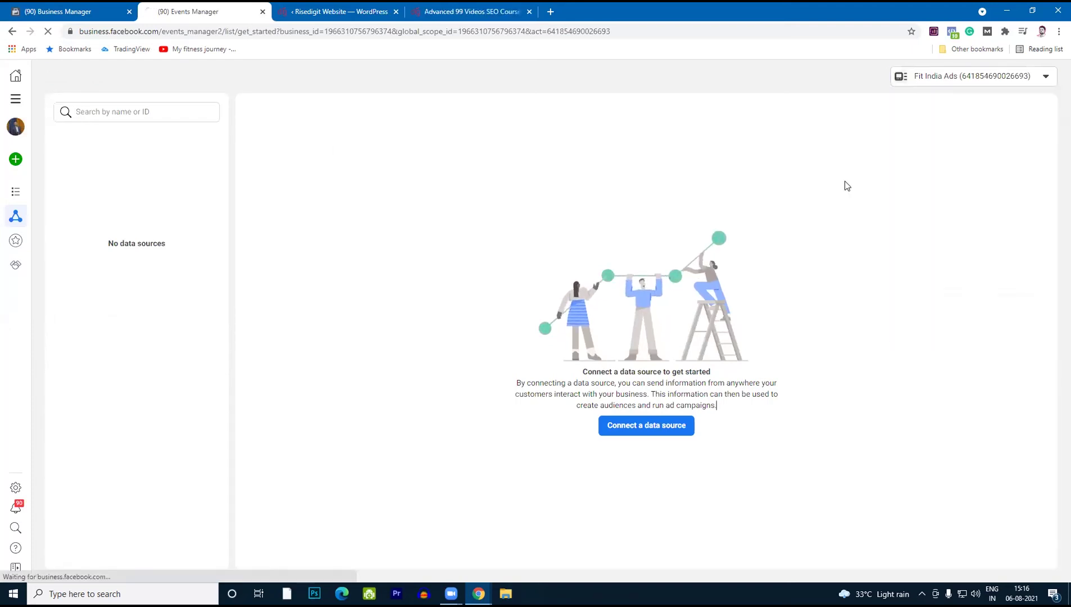
click(337, 11)
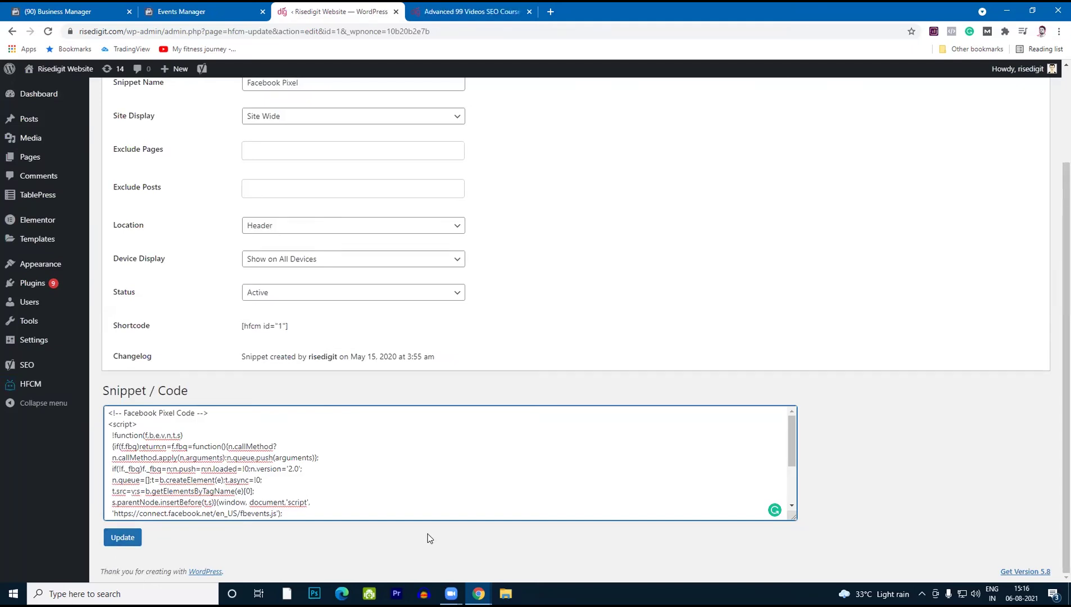
Step: Open the list of all HFCM snippets, then switch to the SEO course page
mouse_move(20, 275)
mouse_move(41, 387)
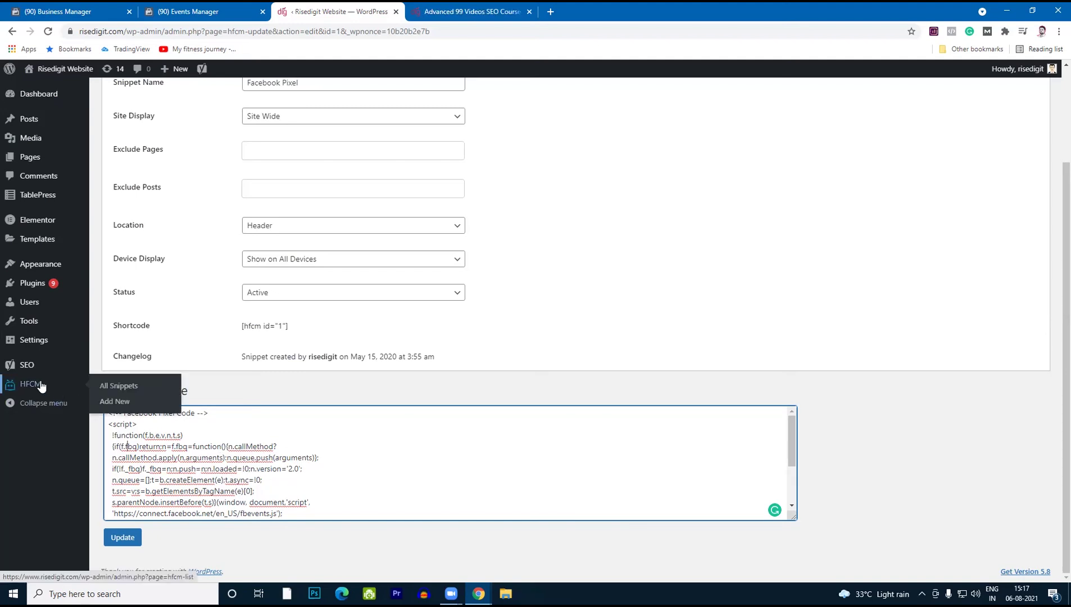
click(72, 392)
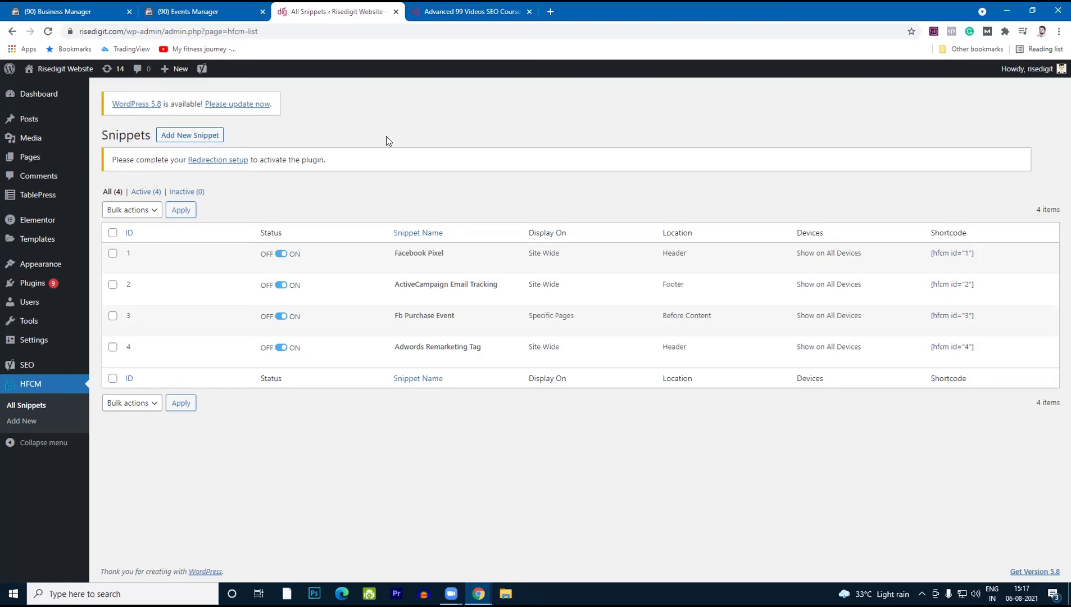
click(462, 11)
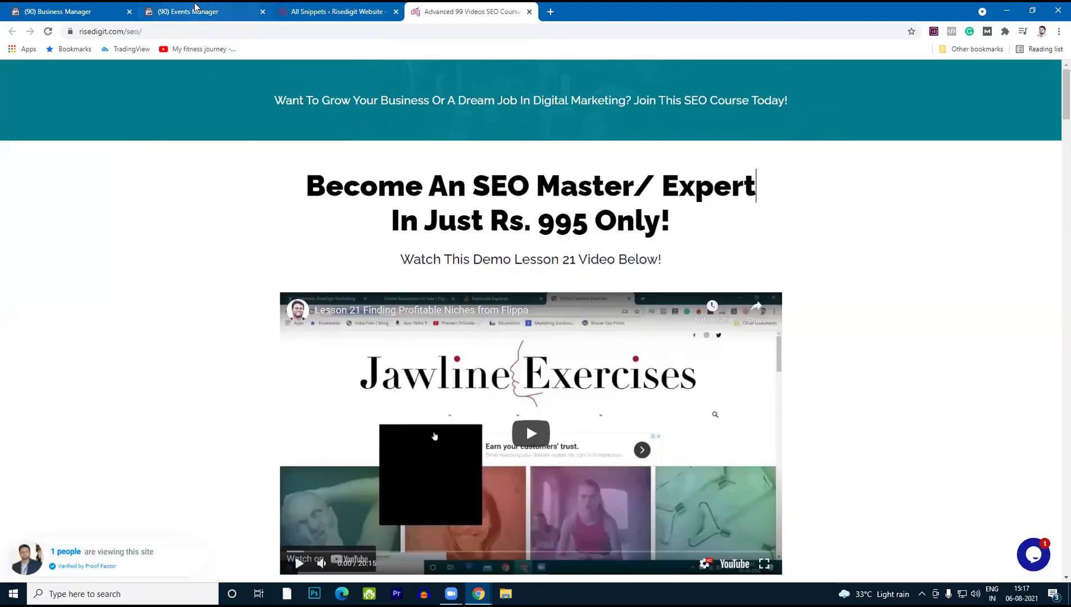
Step: Return to Events Manager, closing the SEO course page, and review the events recorded for the Risedigit Pixel
click(196, 11)
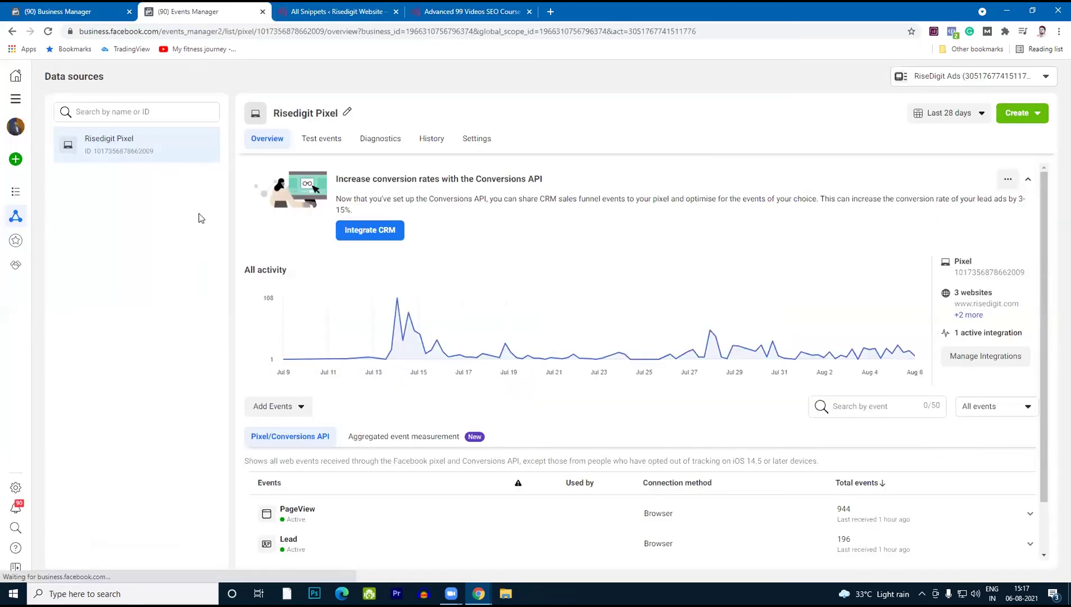
click(529, 10)
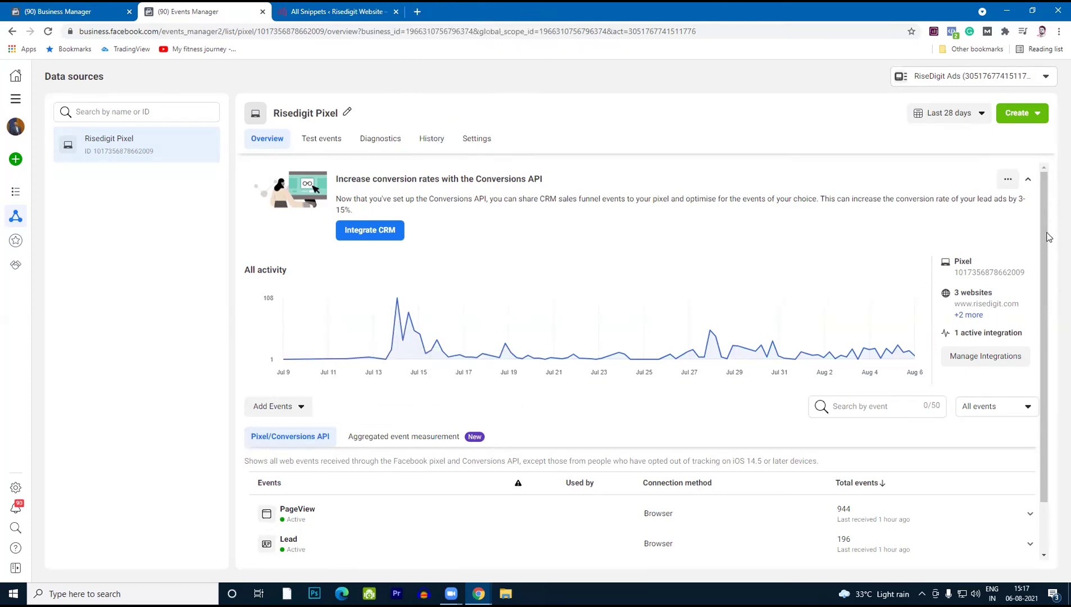
drag(1054, 239, 1056, 302)
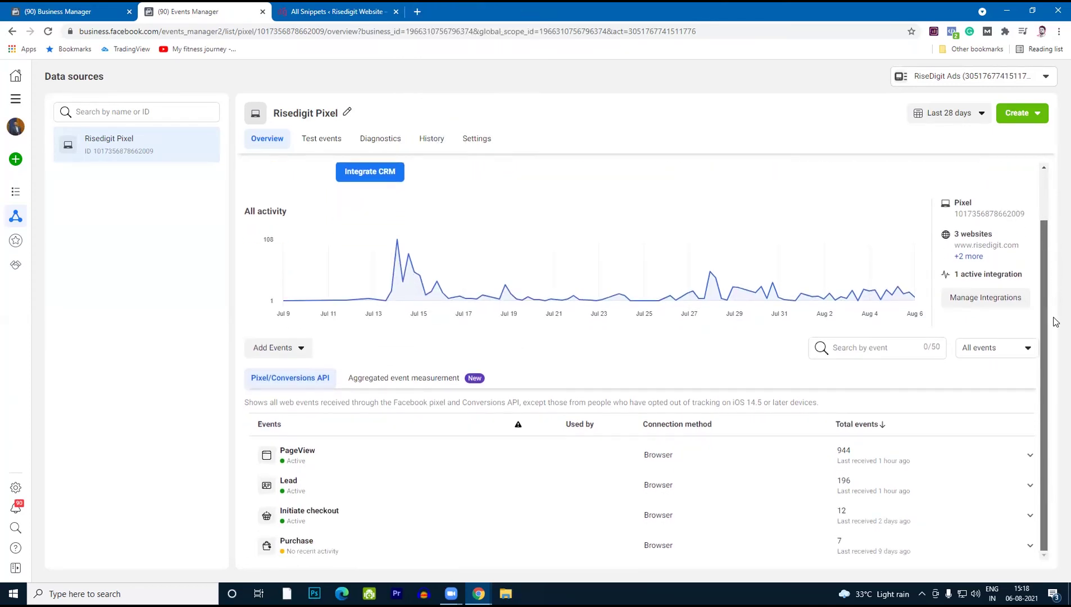
scroll(1055, 242, up, 1)
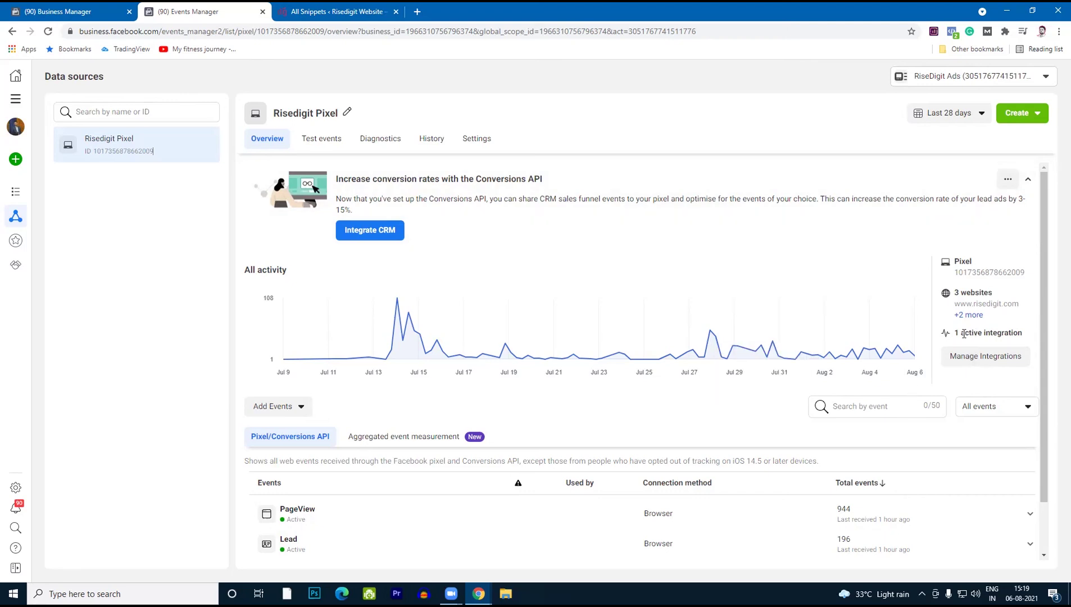
Step: Inspect the Risedigit Pixel's active integrations, then close the integrations list and look over the pixel overview again
drag(961, 333, 1043, 338)
click(1005, 336)
drag(960, 334, 1026, 338)
click(980, 354)
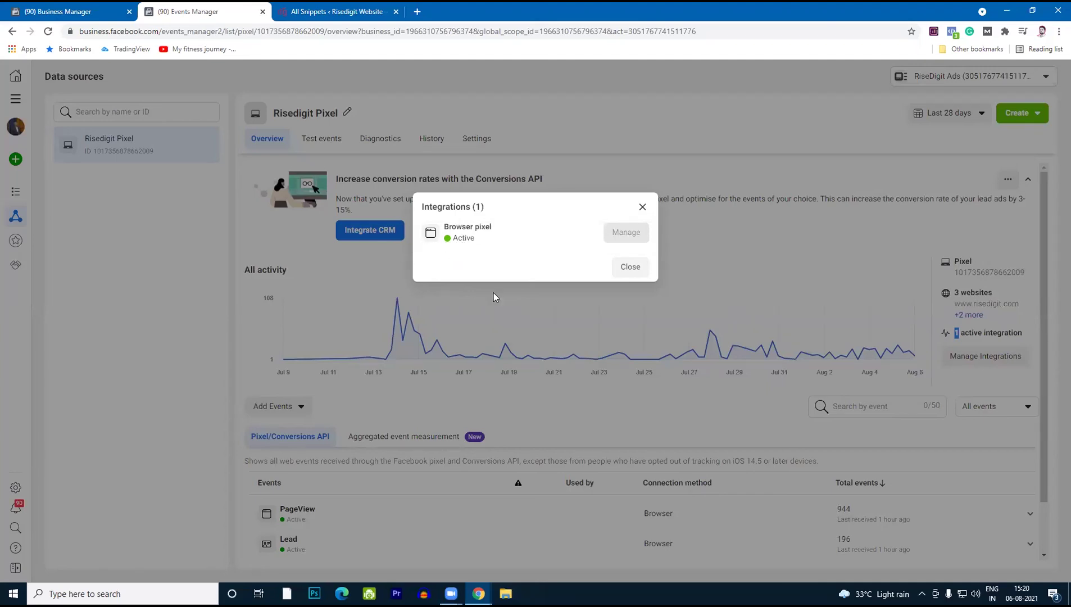
click(634, 270)
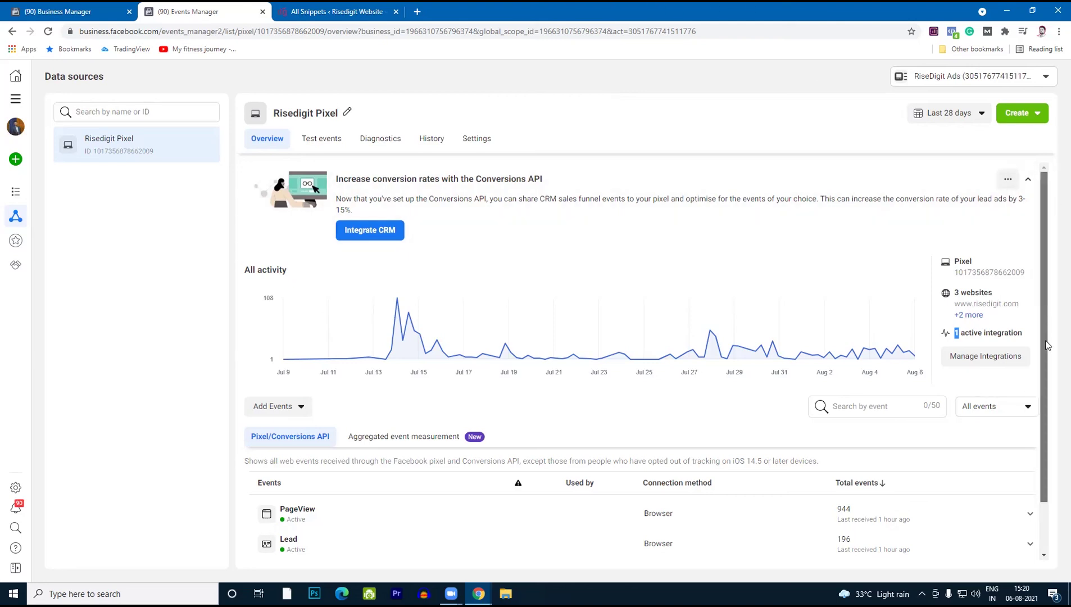
scroll(1047, 430, down, 1)
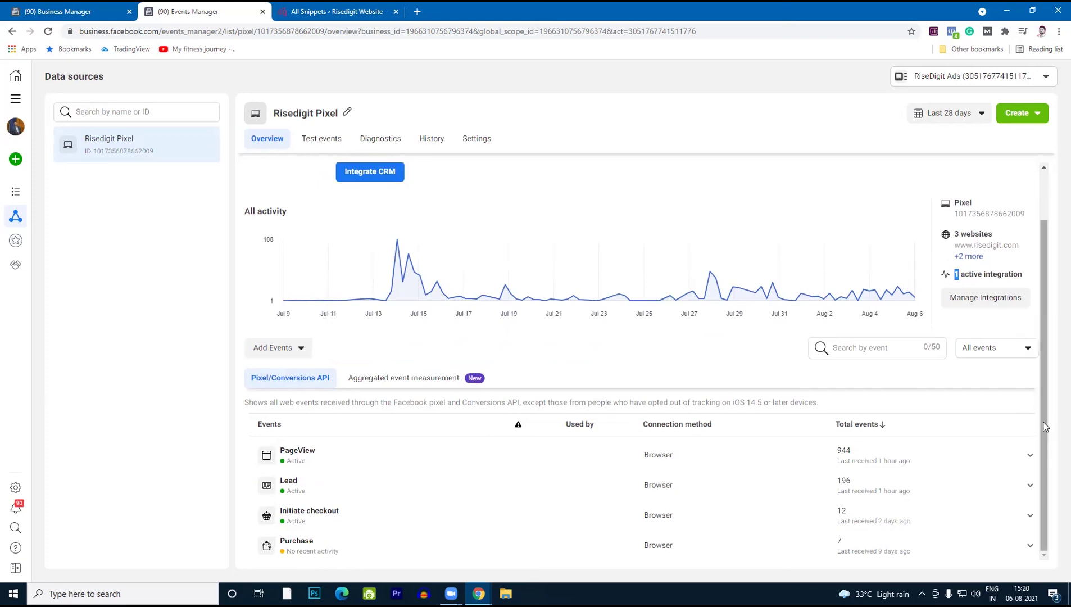
scroll(1044, 308, up, 1)
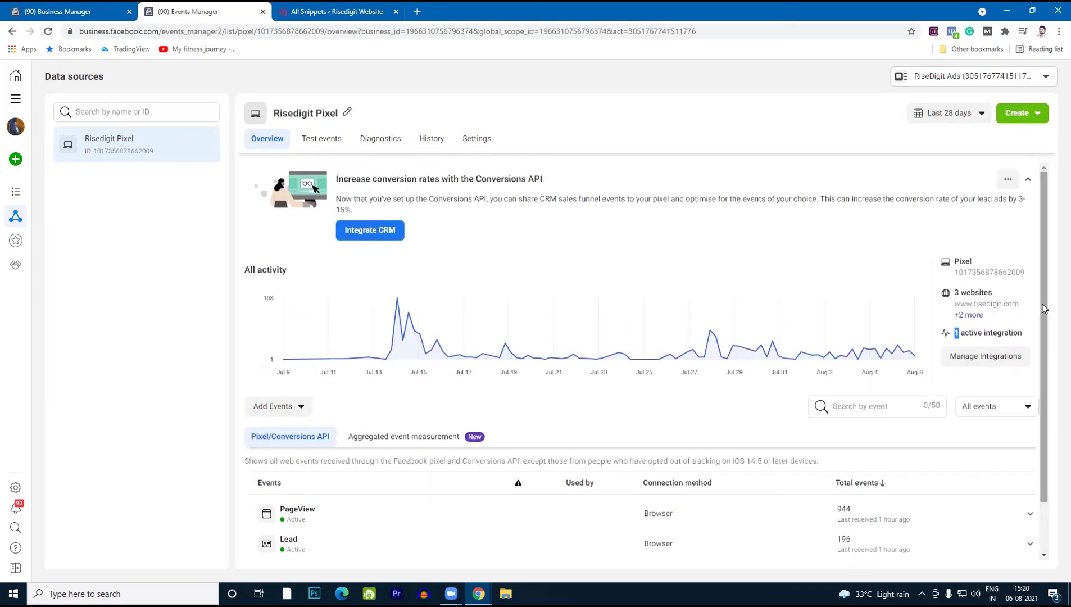